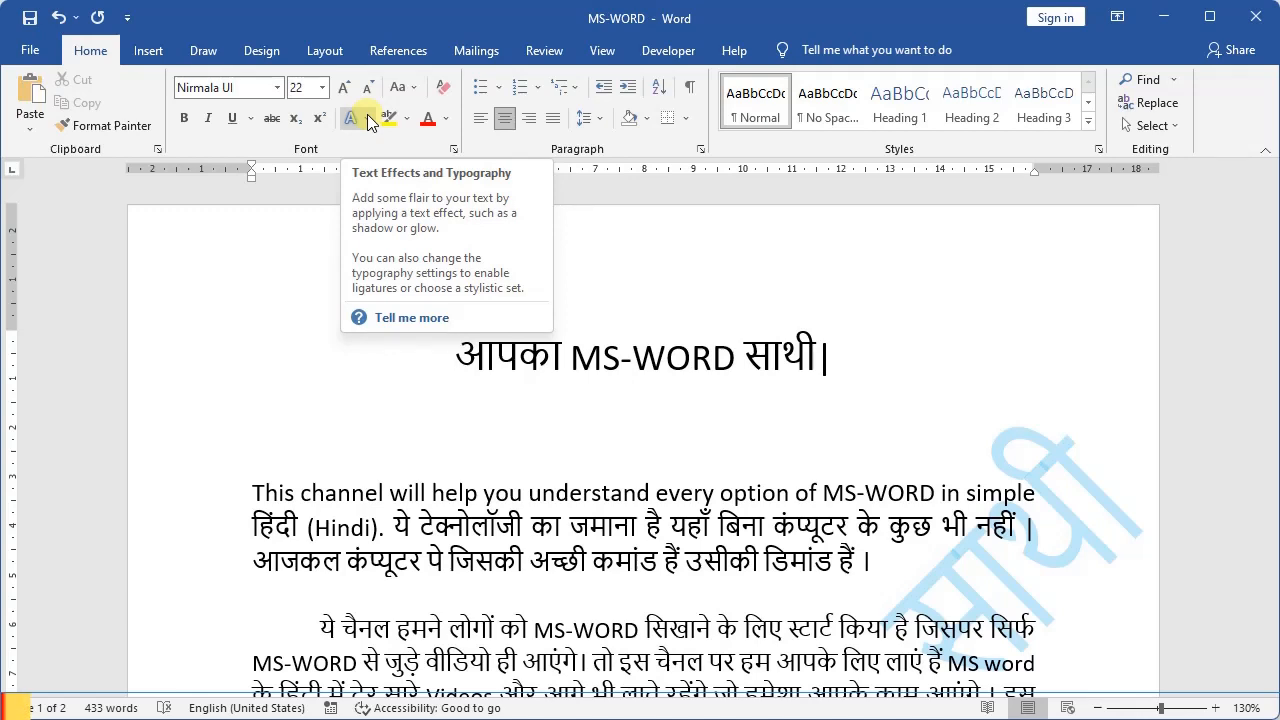
Apply the bold blue text effect preset in the third row, third column of the gallery to the centered document title
{"action": "left_click", "coordinate": [845, 368]}
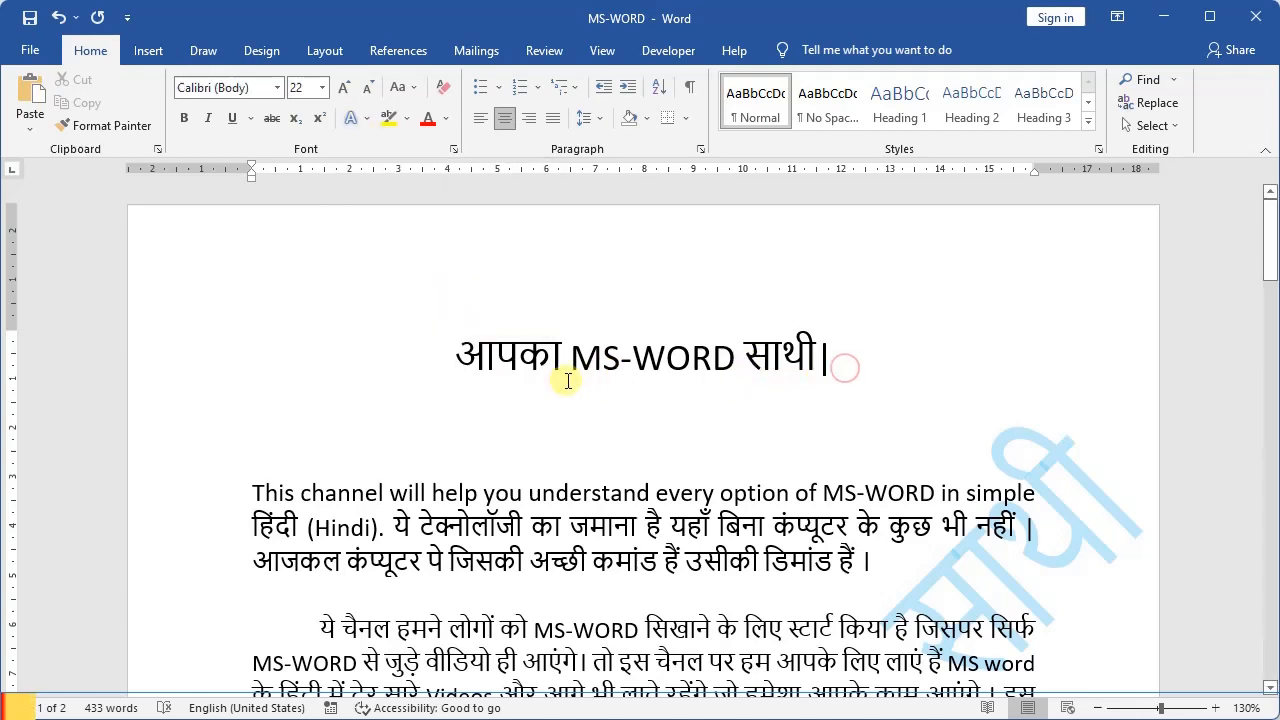
{"action": "left_click_drag", "start_coordinate": [453, 352], "coordinate": [840, 342]}
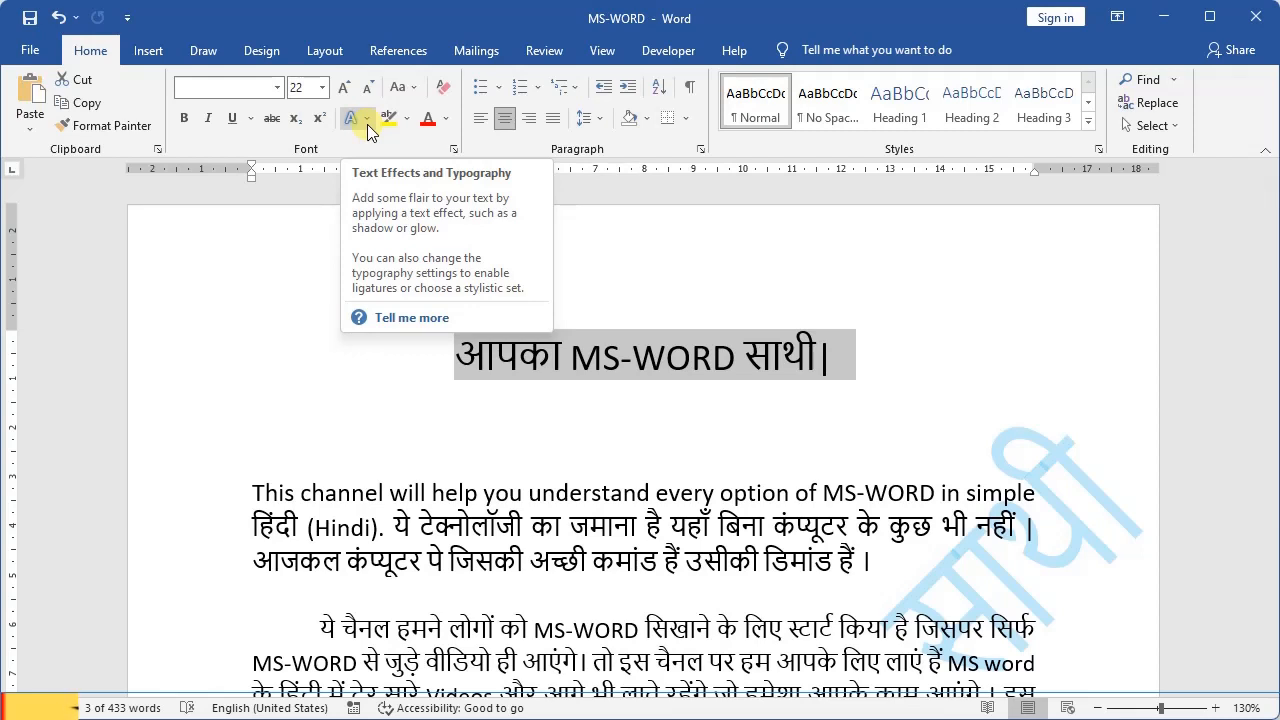
{"action": "left_click", "coordinate": [367, 122]}
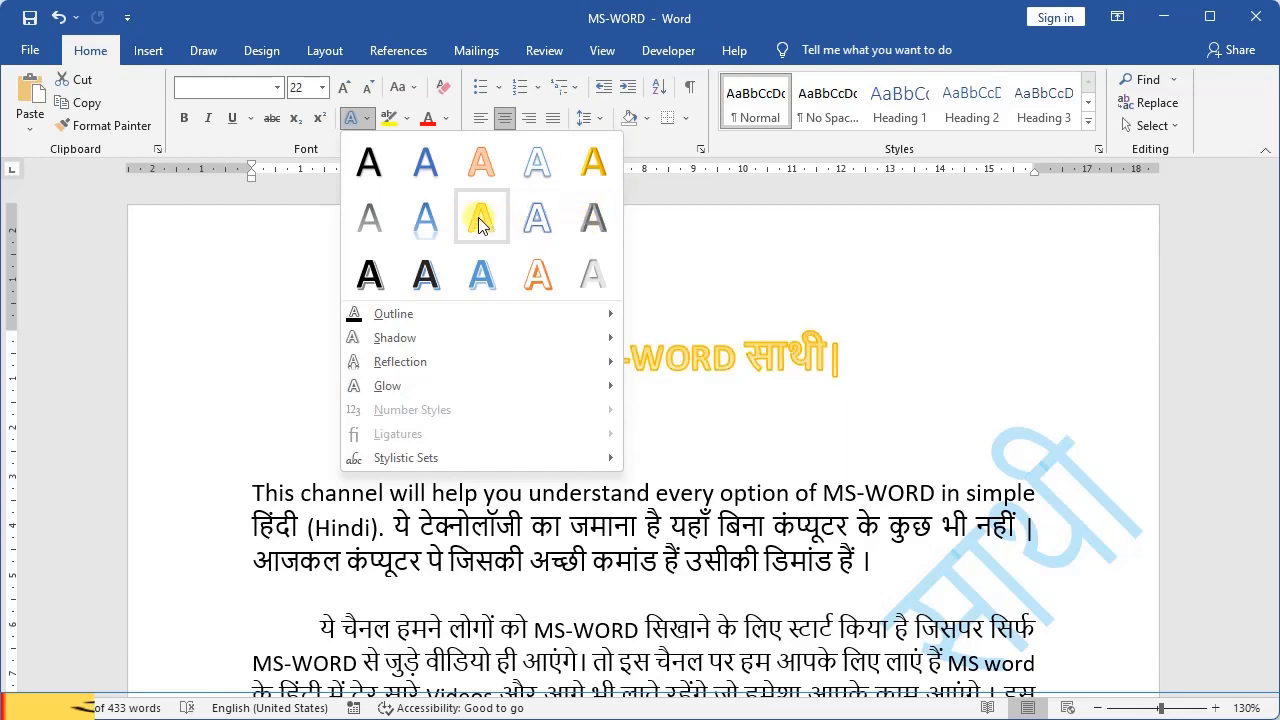
{"action": "left_click", "coordinate": [478, 276]}
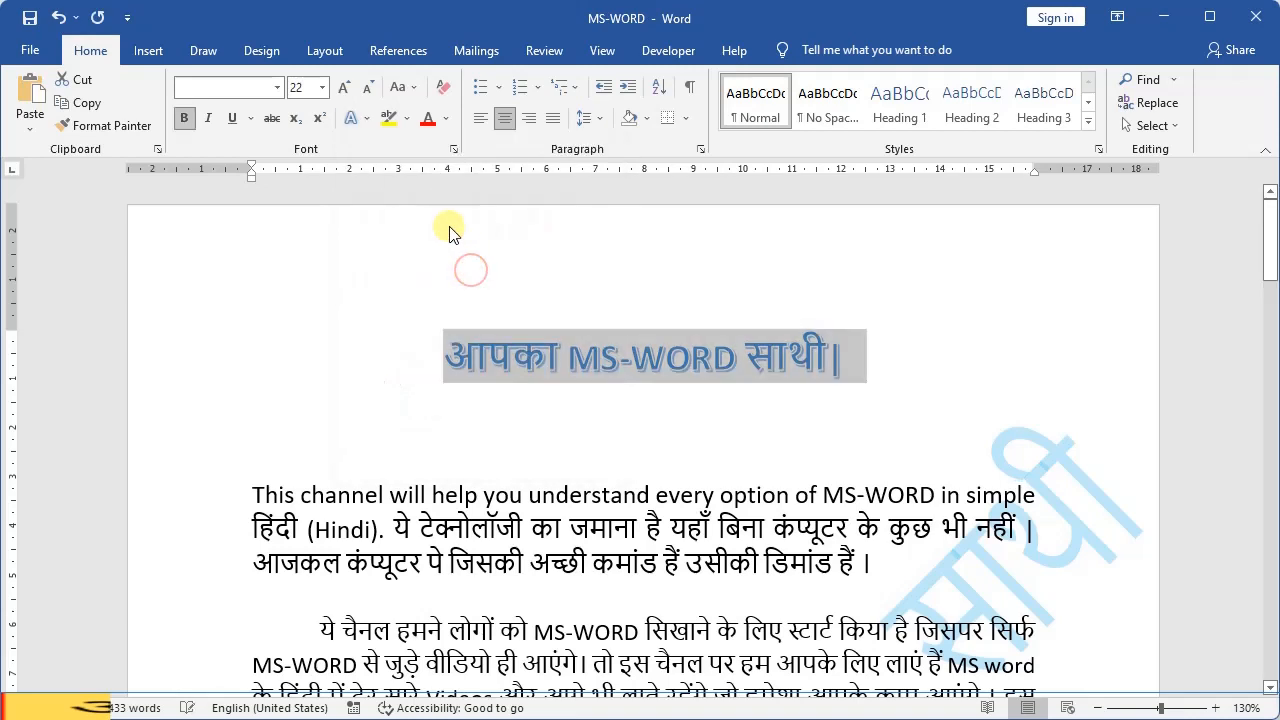
{"action": "left_click", "coordinate": [366, 120]}
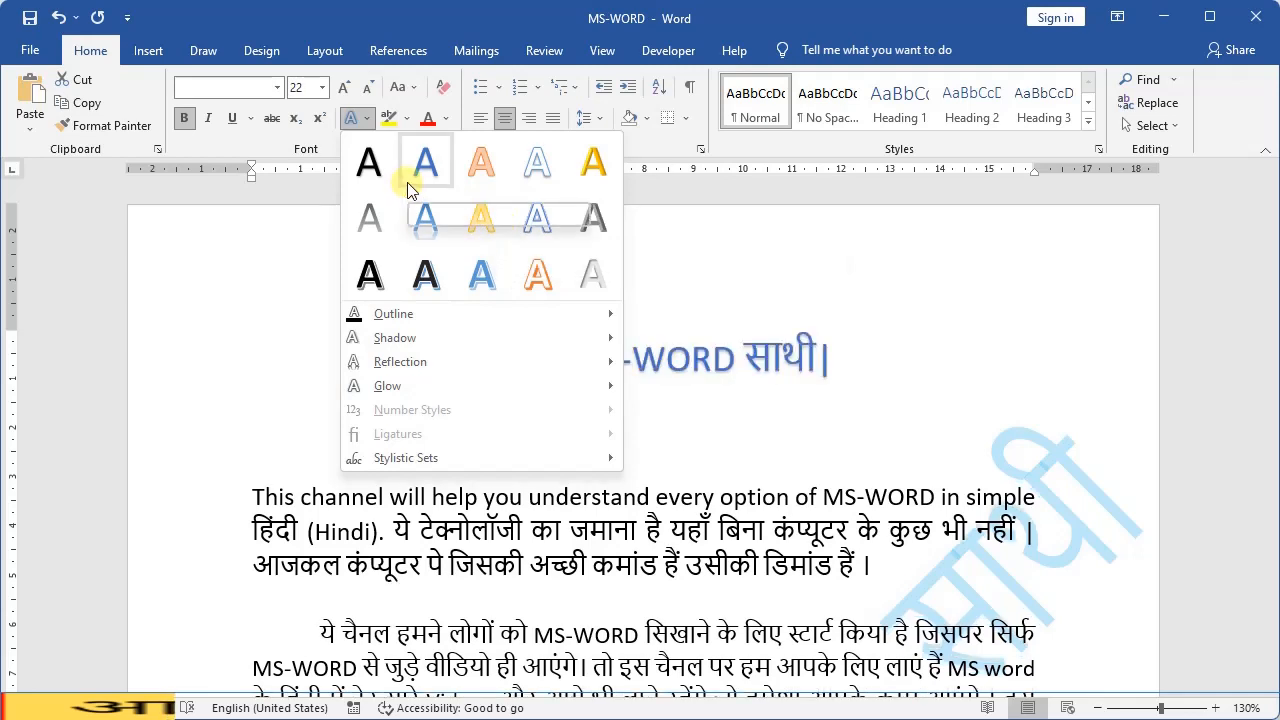
{"action": "left_click", "coordinate": [490, 287]}
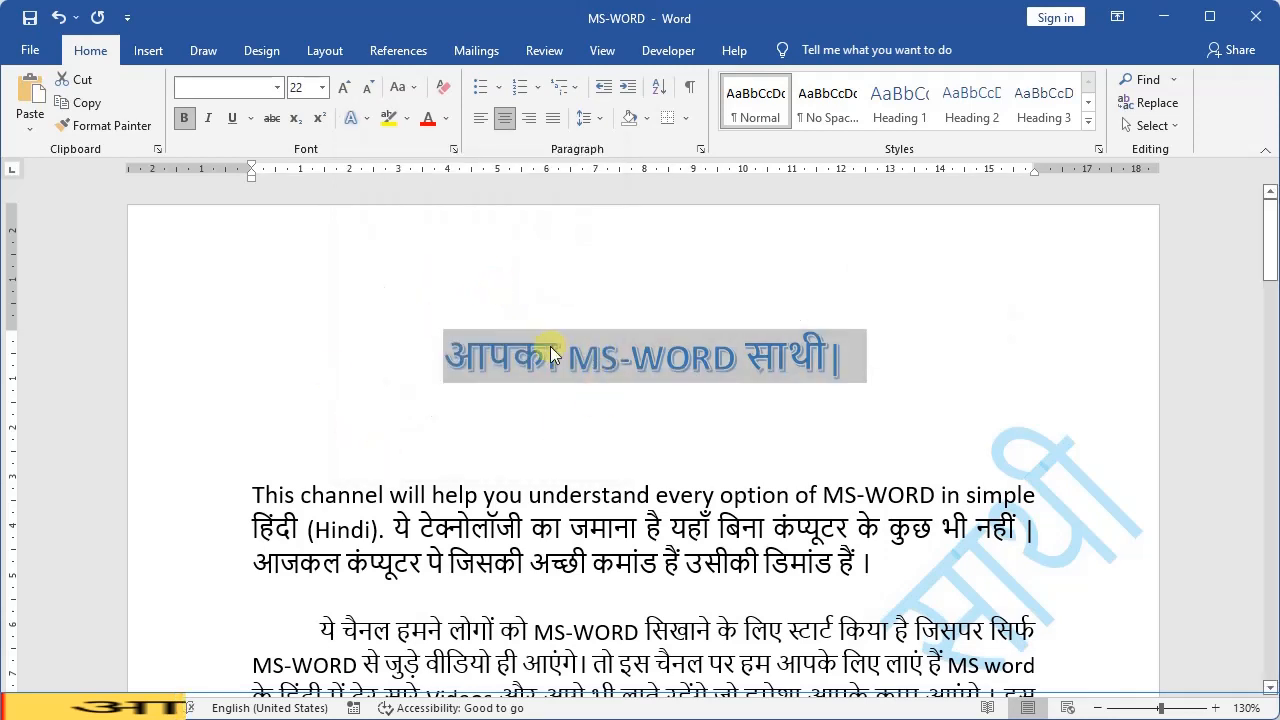
Give the title a custom rose outline color picked from the standard color palette
{"action": "left_click", "coordinate": [373, 121]}
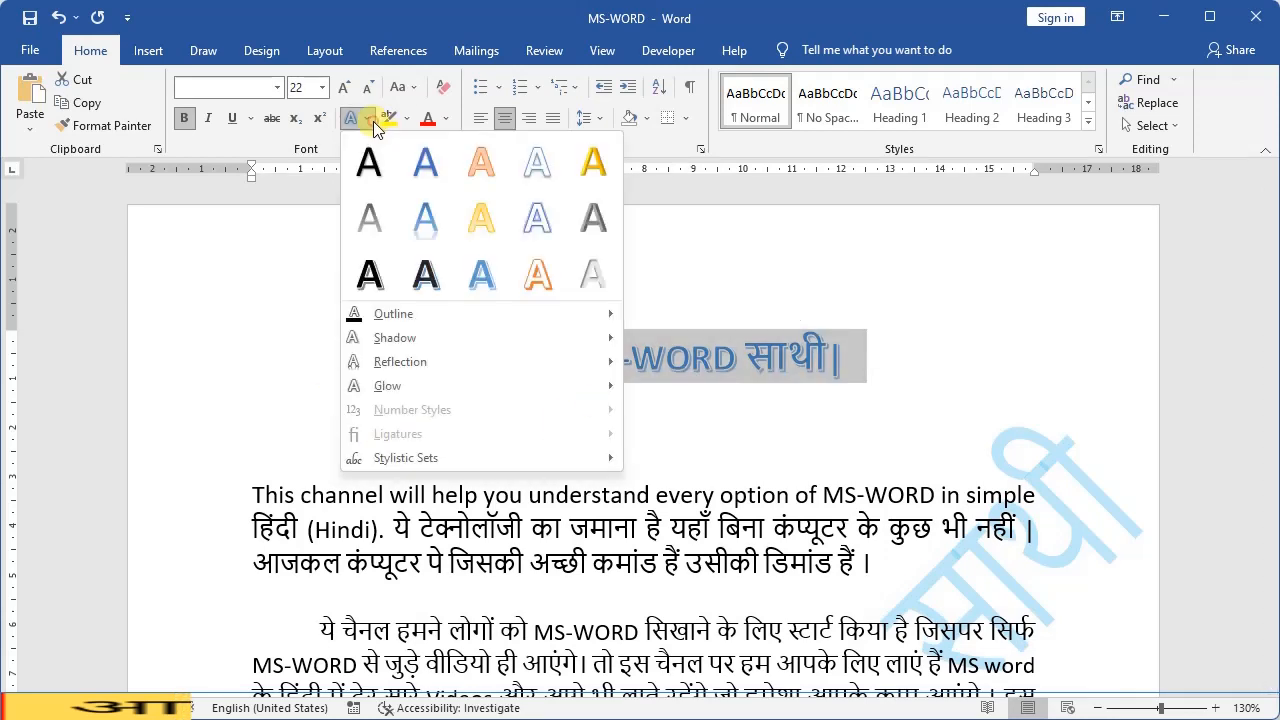
{"action": "mouse_move", "coordinate": [403, 312]}
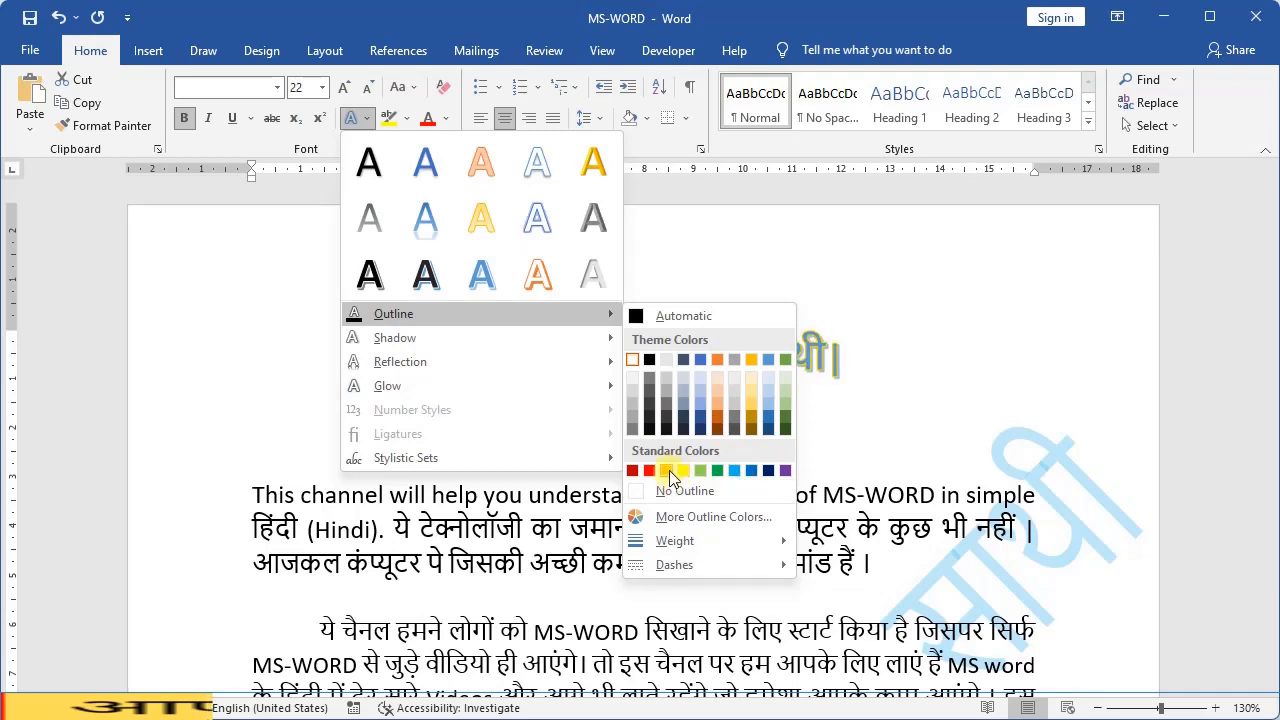
{"action": "left_click", "coordinate": [706, 518]}
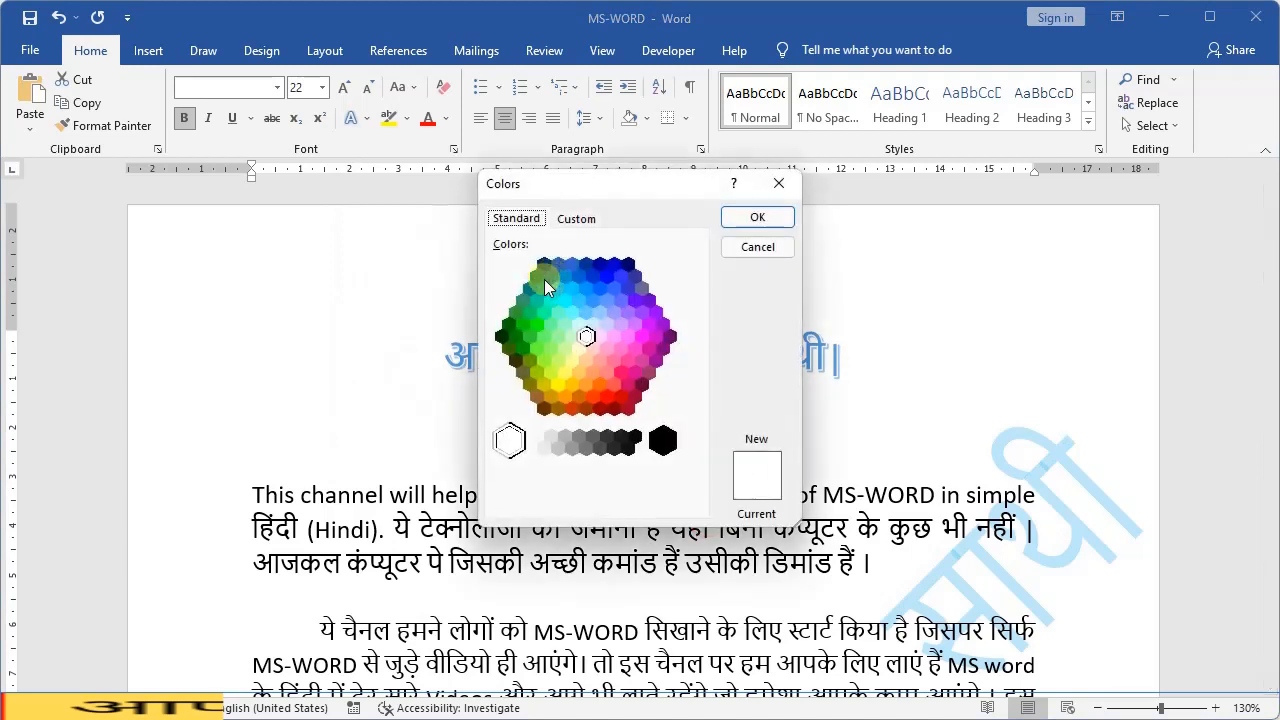
{"action": "left_click", "coordinate": [604, 373]}
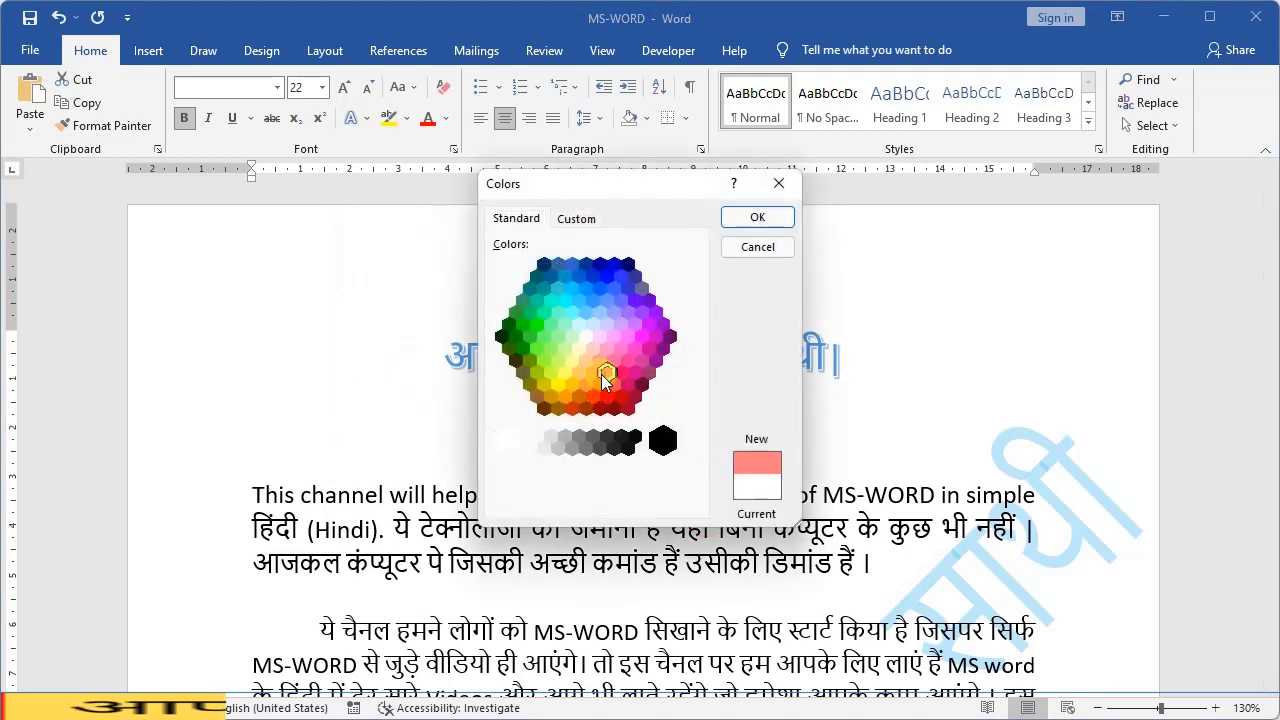
{"action": "left_click", "coordinate": [752, 217]}
{"action": "left_click", "coordinate": [760, 433]}
Enlarge the title text to 72 pt and reduce it to 48 pt
{"action": "left_click_drag", "start_coordinate": [443, 357], "coordinate": [874, 357]}
{"action": "left_click", "coordinate": [343, 87]}
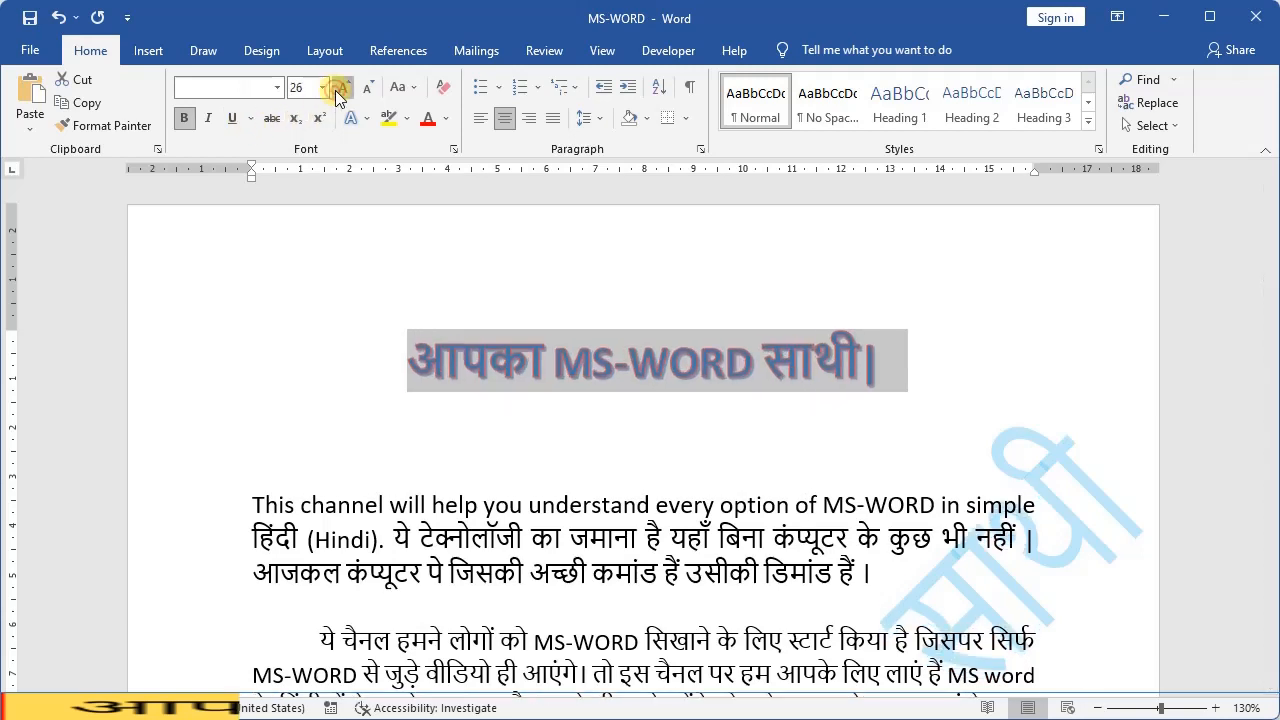
{"action": "left_click", "coordinate": [343, 87]}
{"action": "left_click", "coordinate": [343, 87]}
{"action": "left_click", "coordinate": [343, 87]}
{"action": "left_click", "coordinate": [343, 87]}
{"action": "left_click", "coordinate": [343, 87]}
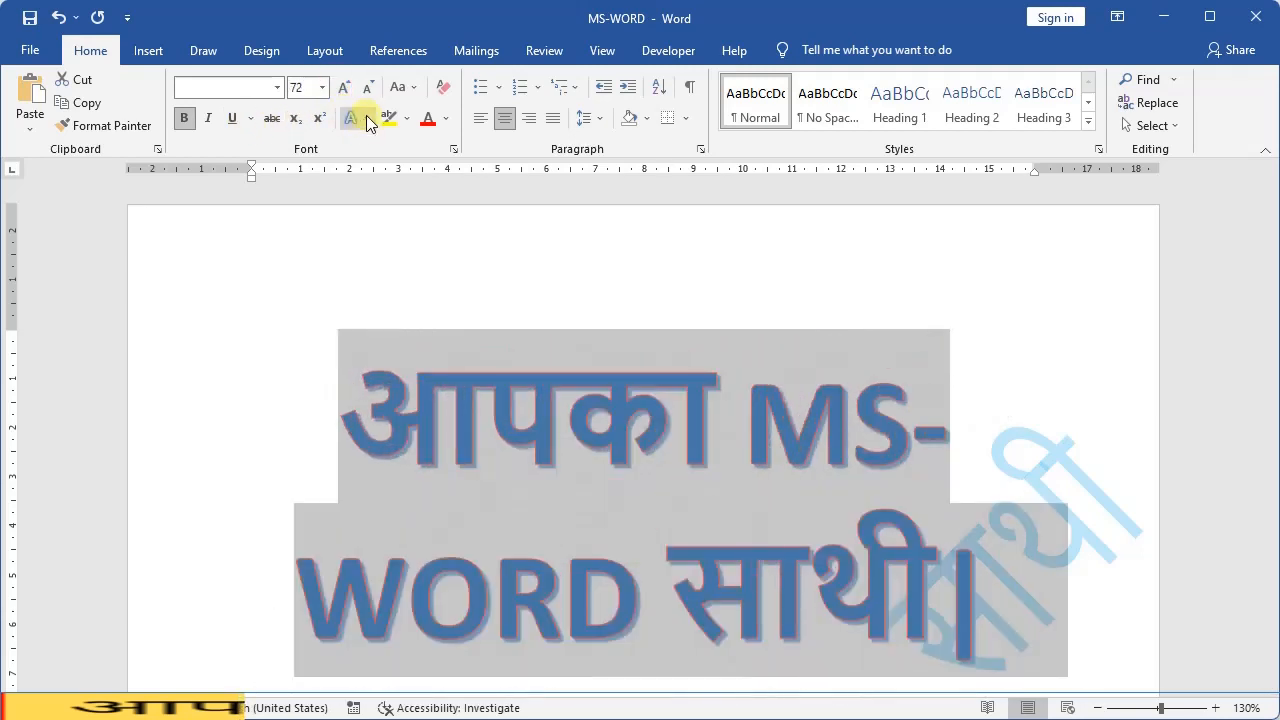
{"action": "left_click", "coordinate": [370, 89]}
{"action": "left_click", "coordinate": [854, 523]}
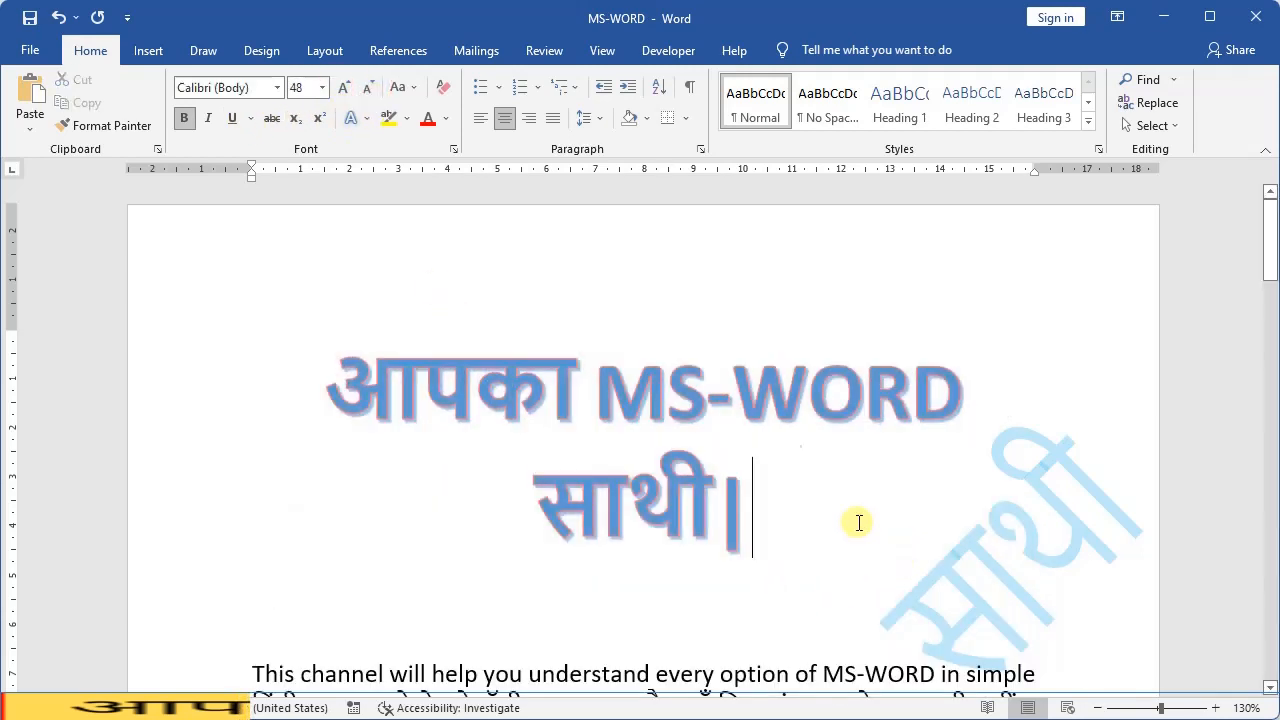
Review the outline weight choices and the detailed text outline settings for the title, and close the settings unchanged
{"action": "left_click_drag", "start_coordinate": [345, 357], "coordinate": [834, 490]}
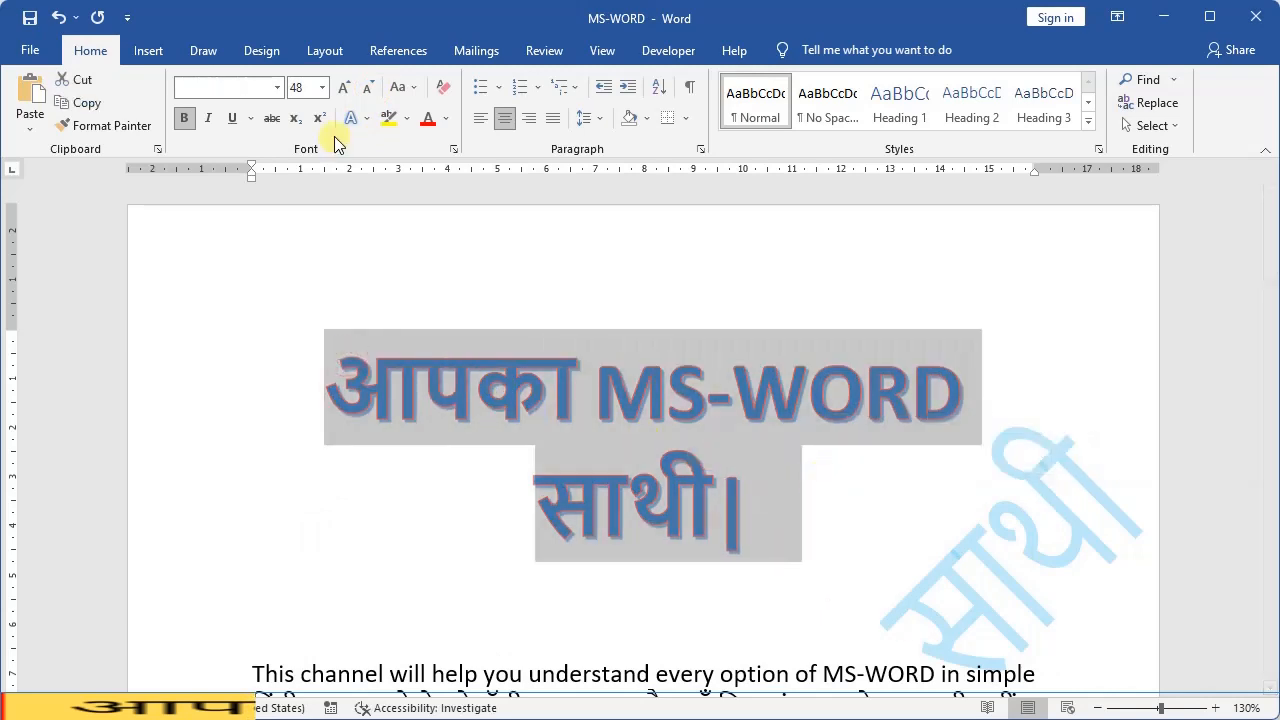
{"action": "left_click", "coordinate": [368, 119]}
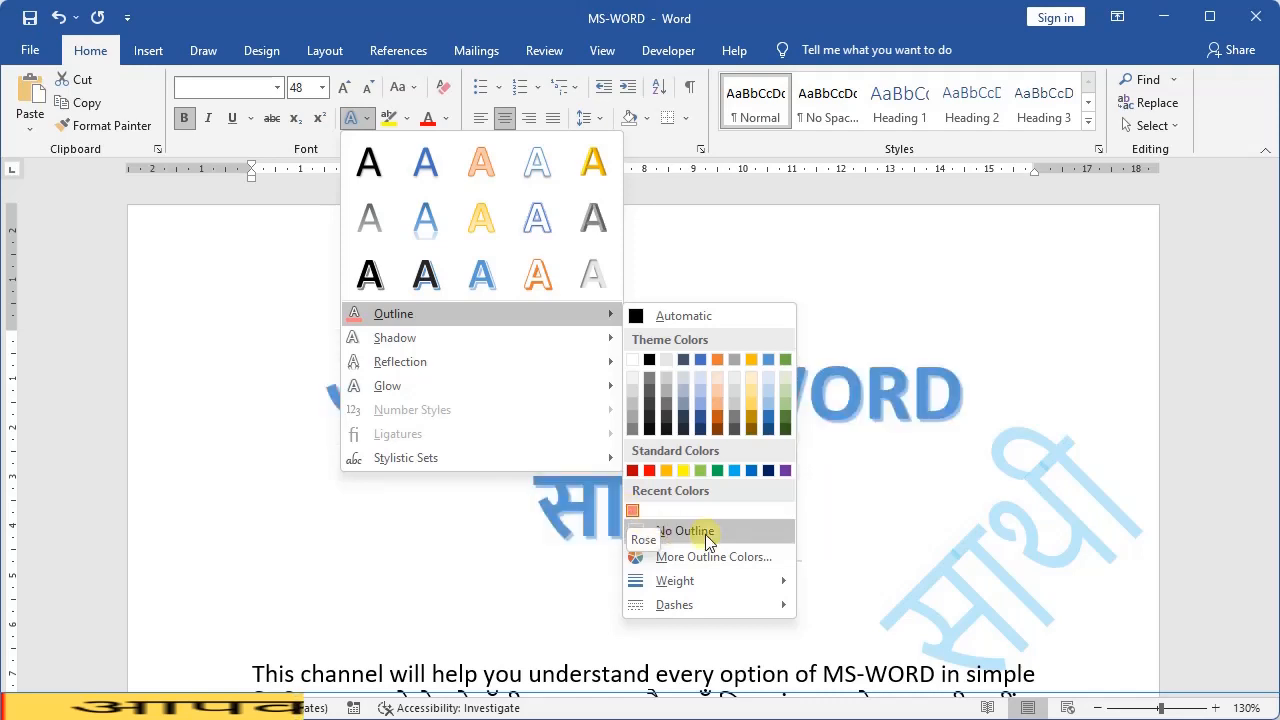
{"action": "mouse_move", "coordinate": [716, 583]}
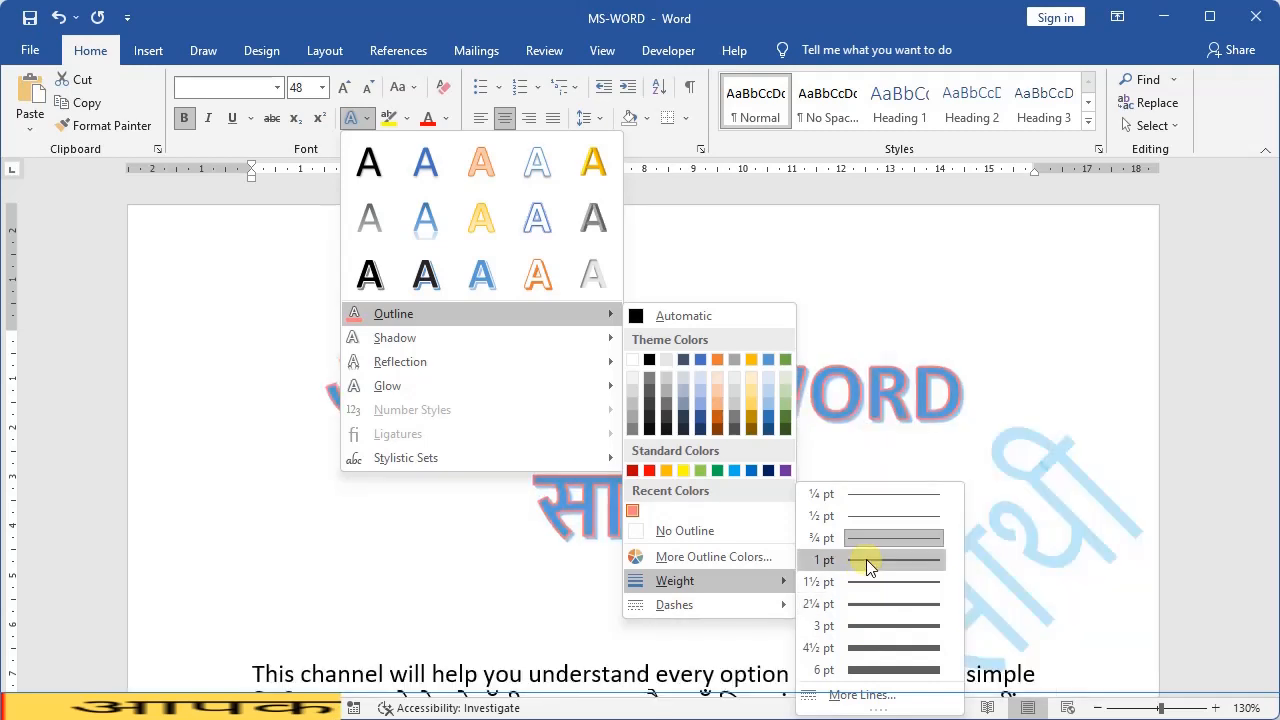
{"action": "left_click", "coordinate": [860, 695]}
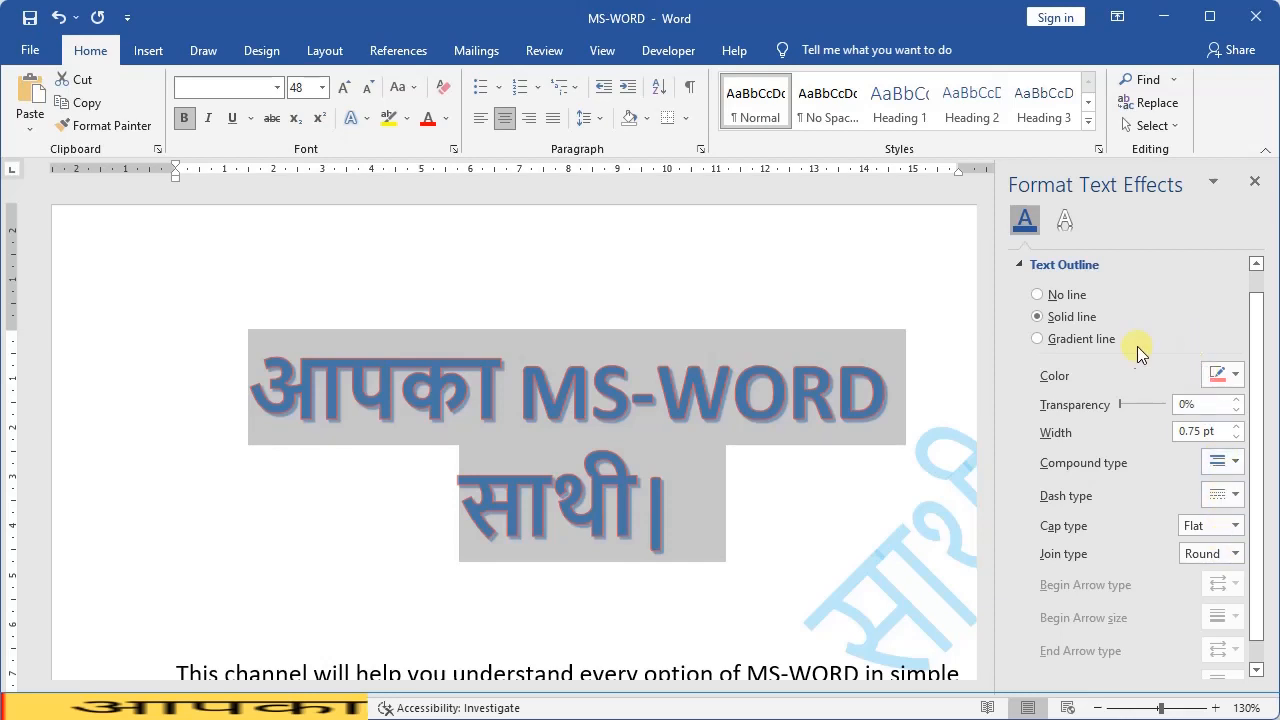
{"action": "left_click", "coordinate": [1254, 181]}
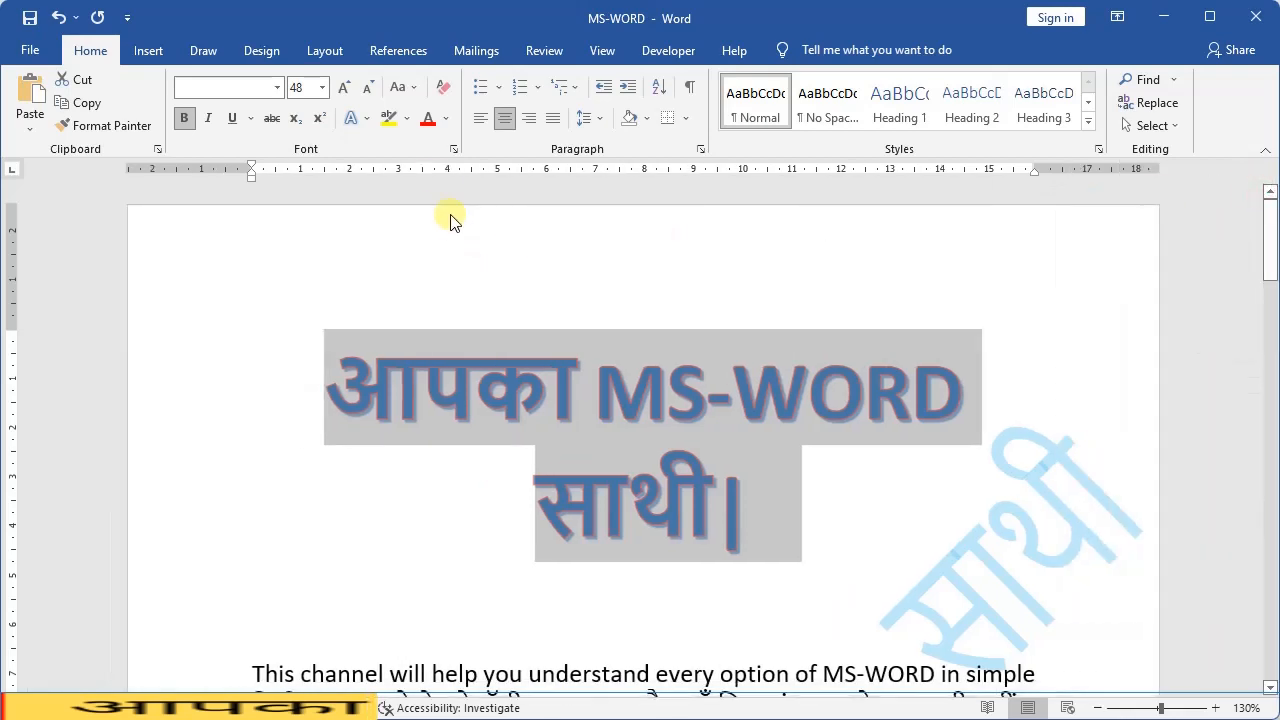
Apply the square-dotted dash style, third in the list, to the title's outline
{"action": "left_click", "coordinate": [366, 119]}
{"action": "mouse_move", "coordinate": [406, 339]}
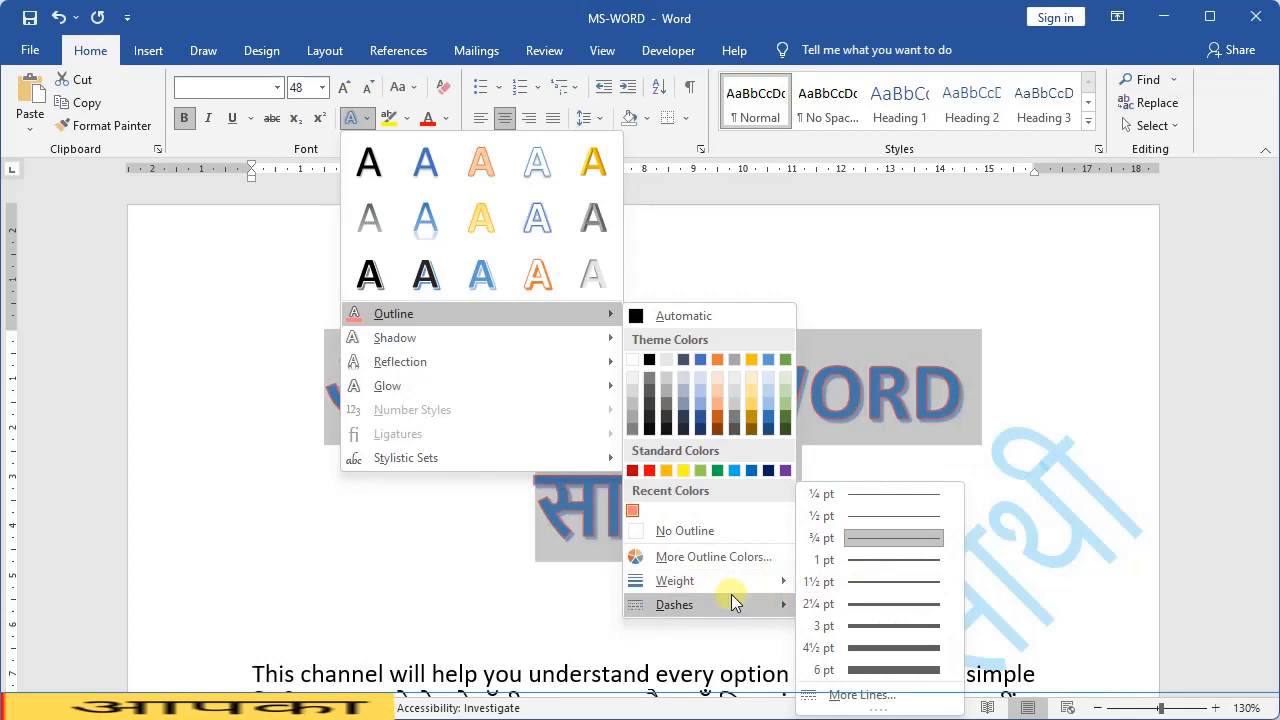
{"action": "mouse_move", "coordinate": [726, 610]}
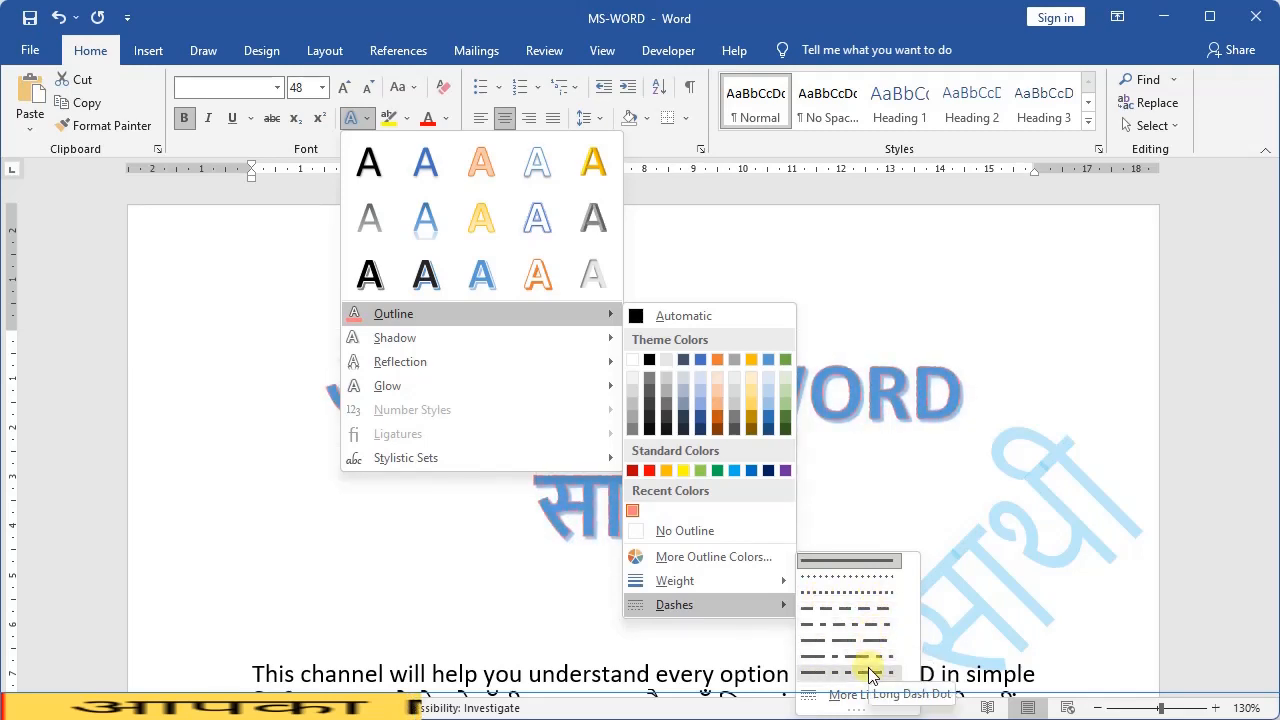
{"action": "left_click", "coordinate": [862, 597]}
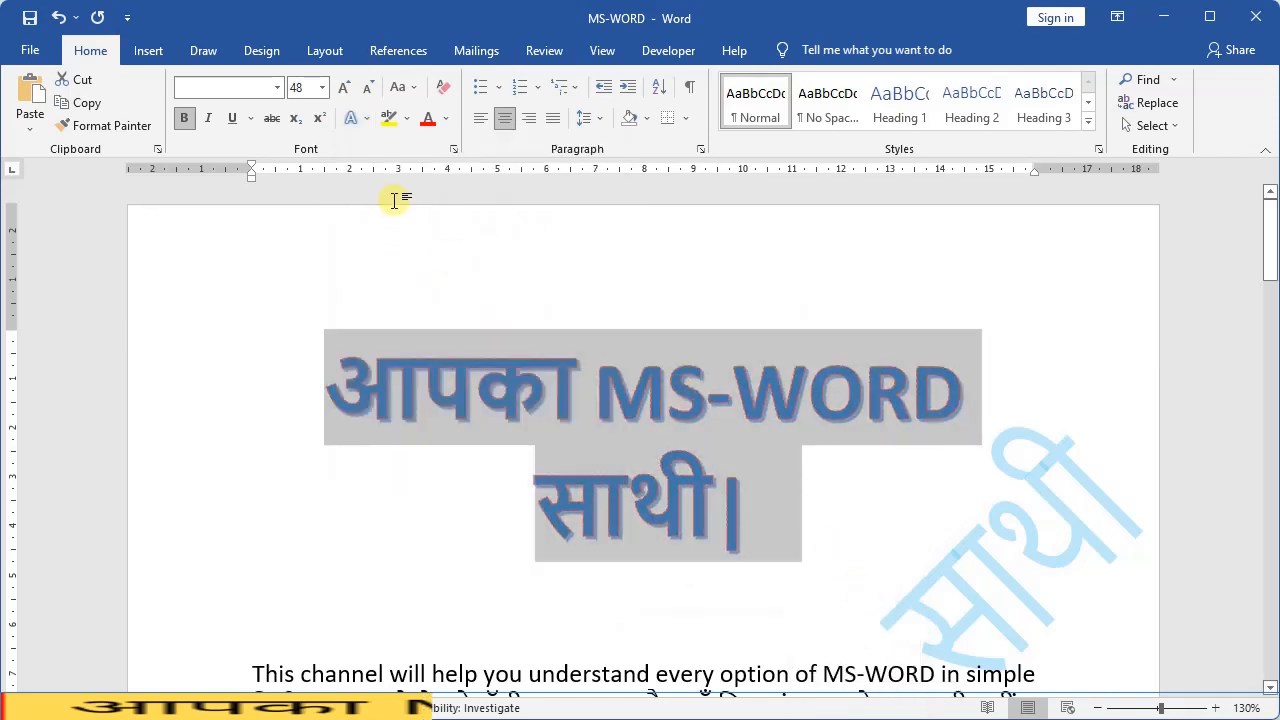
Enlarge the title to 120 pt to inspect its dotted outline up close, and return the view to 100%
{"action": "left_click", "coordinate": [345, 89]}
{"action": "left_click", "coordinate": [345, 89]}
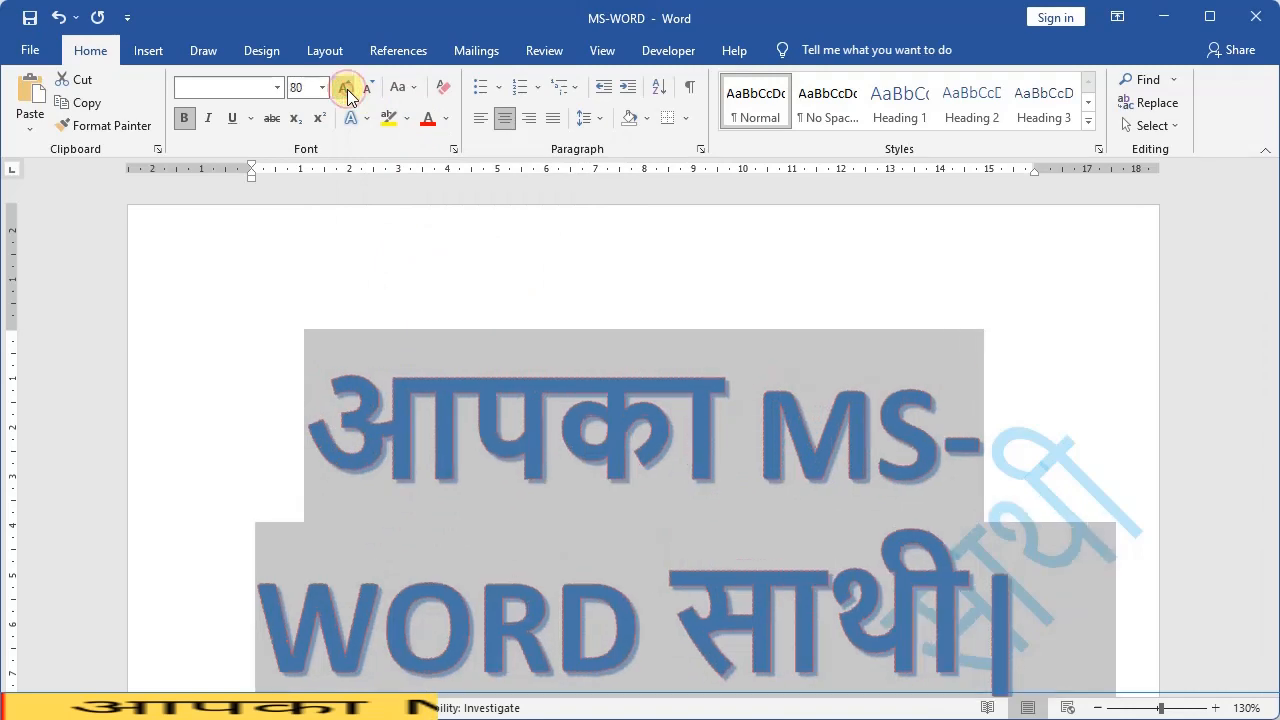
{"action": "left_click", "coordinate": [346, 90]}
{"action": "left_click", "coordinate": [345, 89]}
{"action": "left_click", "coordinate": [345, 89]}
{"action": "left_click", "coordinate": [345, 89]}
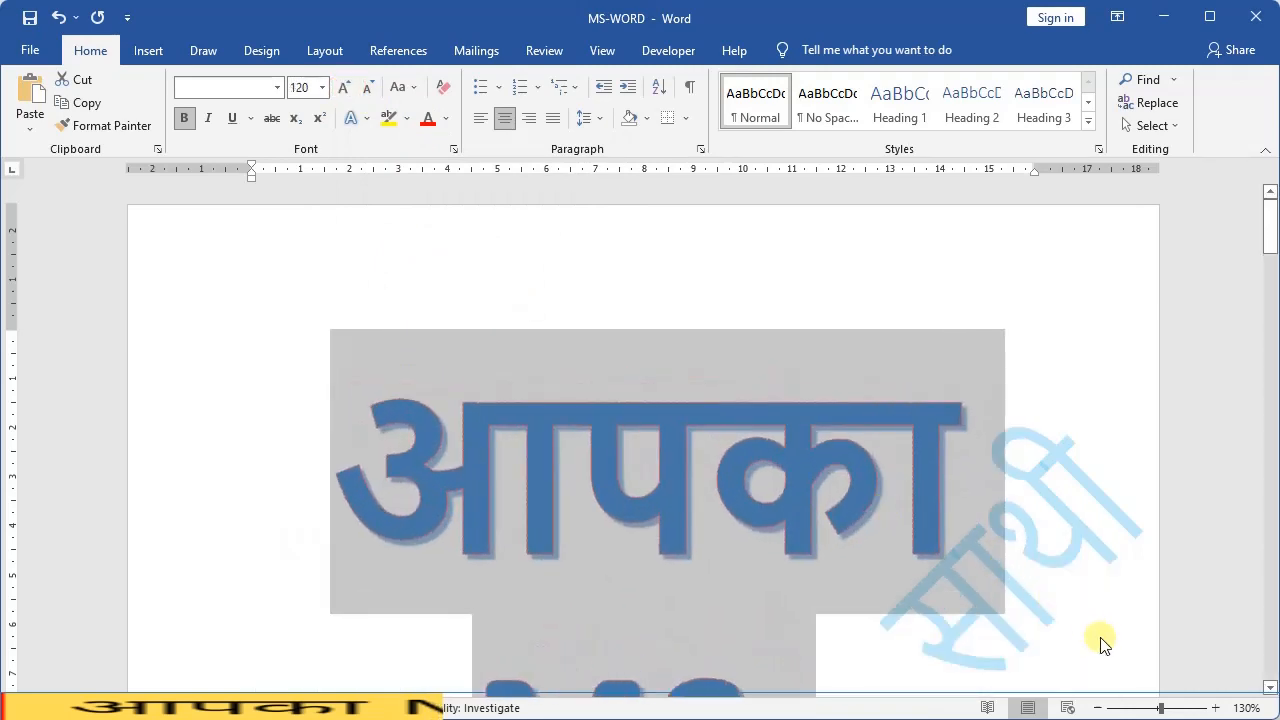
{"action": "left_click_drag", "start_coordinate": [1161, 708], "coordinate": [1171, 708]}
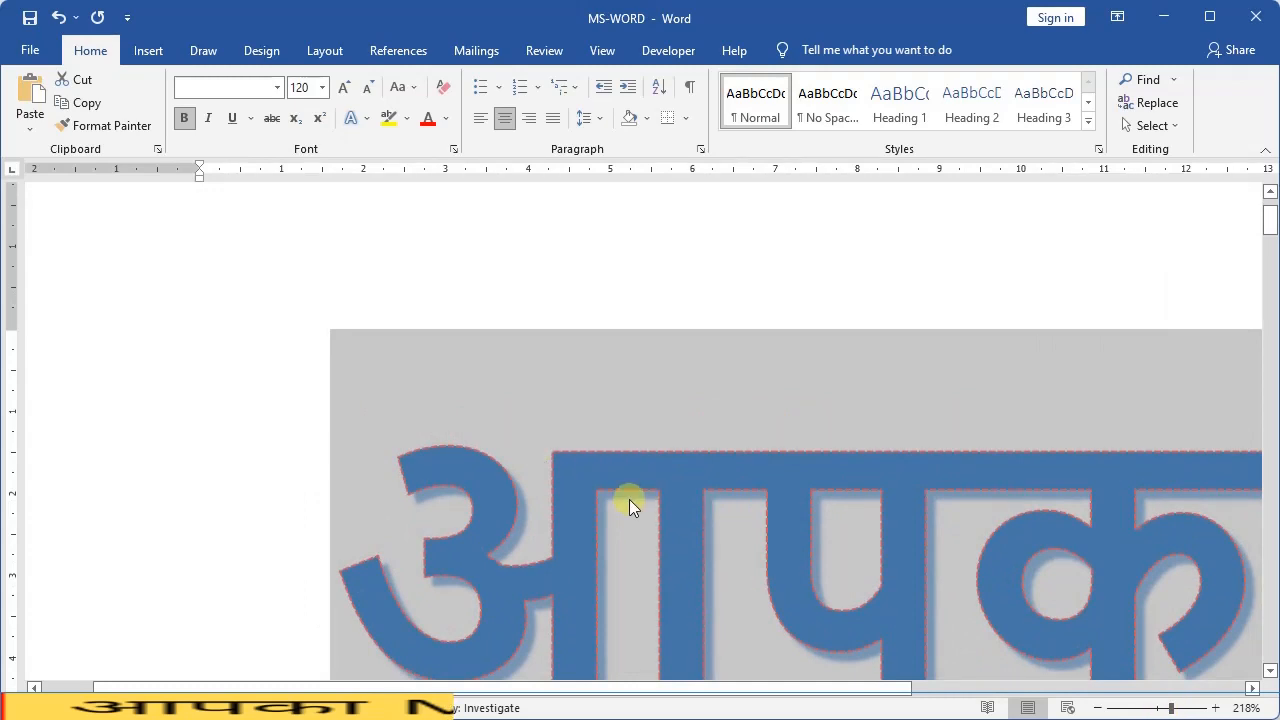
{"action": "left_click_drag", "start_coordinate": [1170, 708], "coordinate": [1157, 708]}
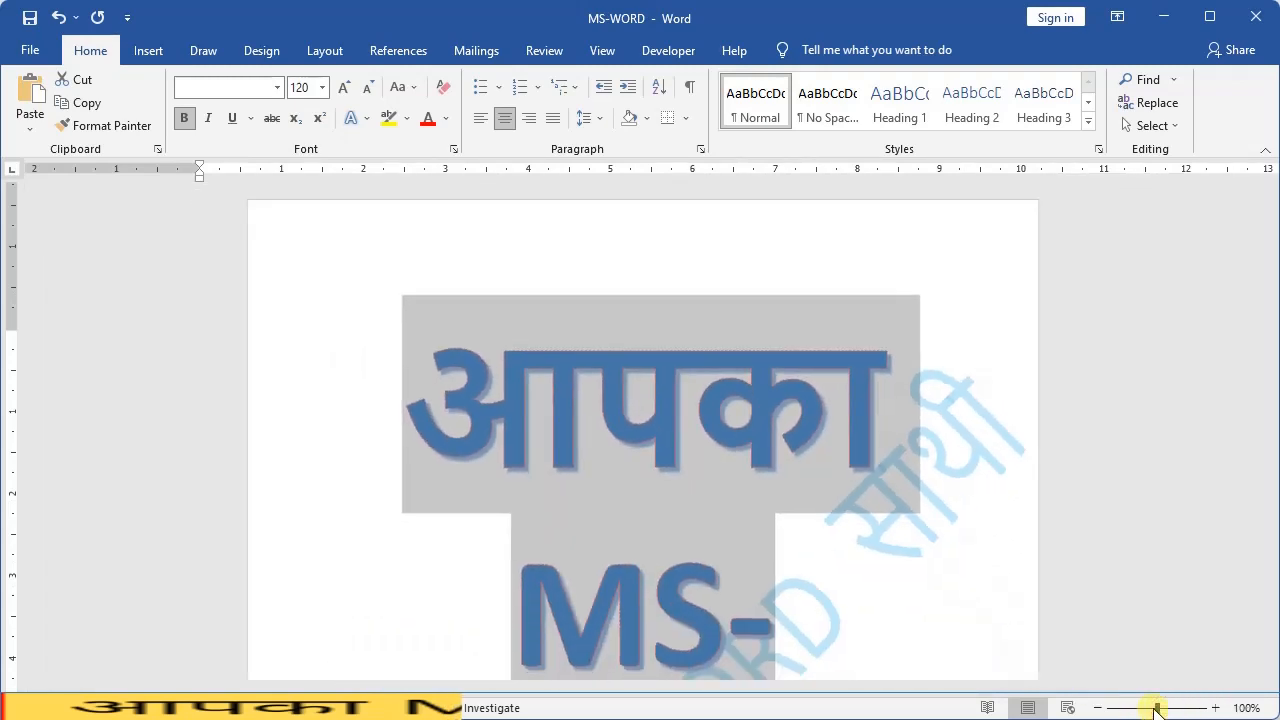
Set the title's font size to 60 pt
{"action": "left_click", "coordinate": [308, 88]}
{"action": "type", "text": "60"}
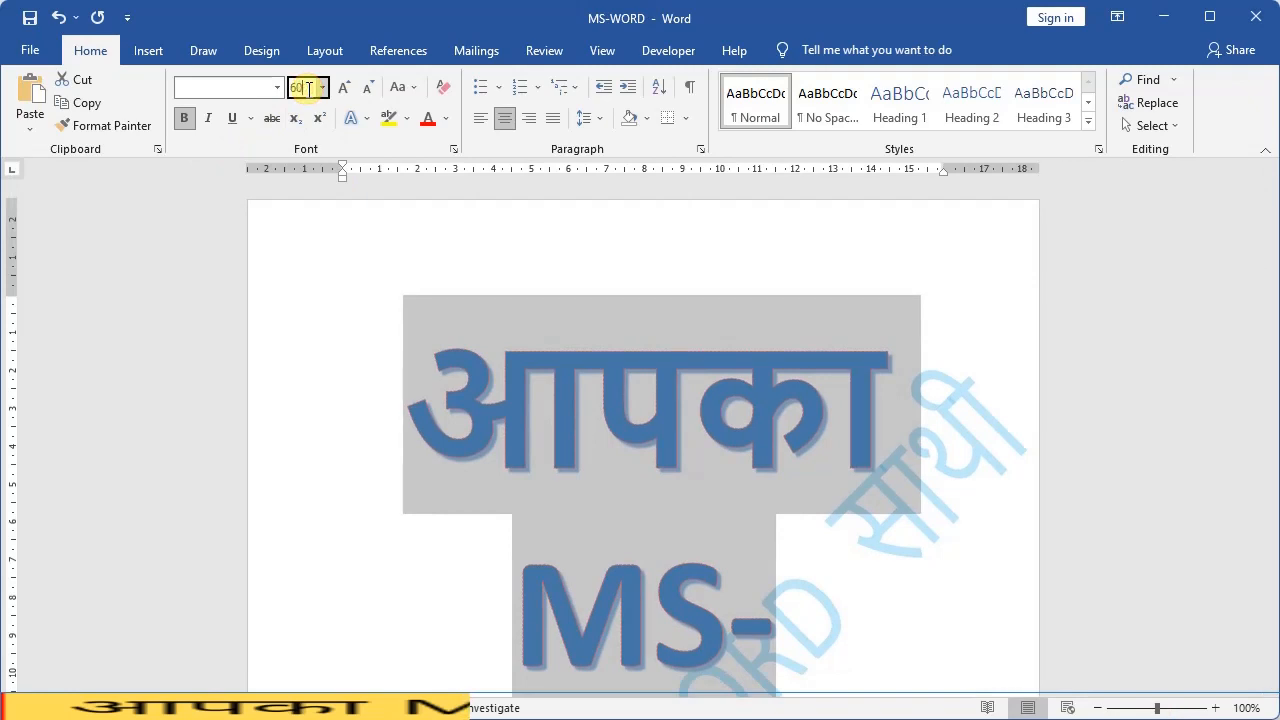
{"action": "key", "text": "Return"}
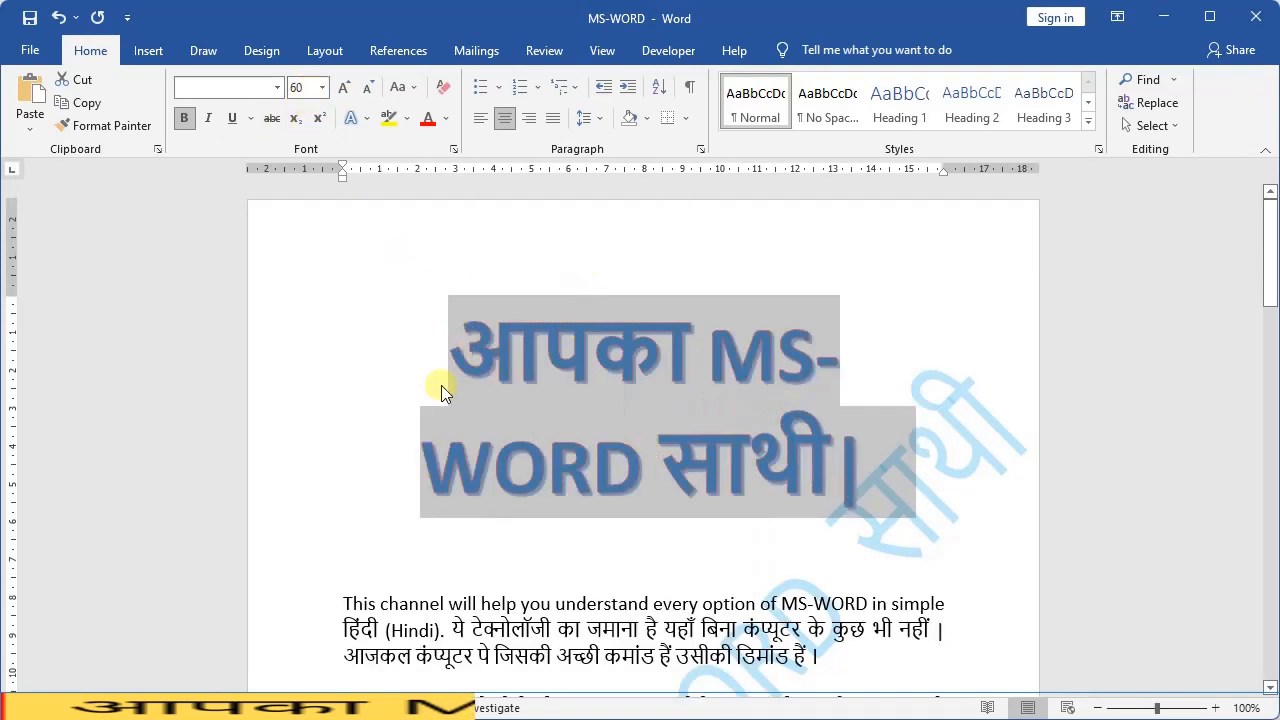
Look over the outline dash styles and preview the outer shadow presets on the title without applying any
{"action": "left_click", "coordinate": [371, 121]}
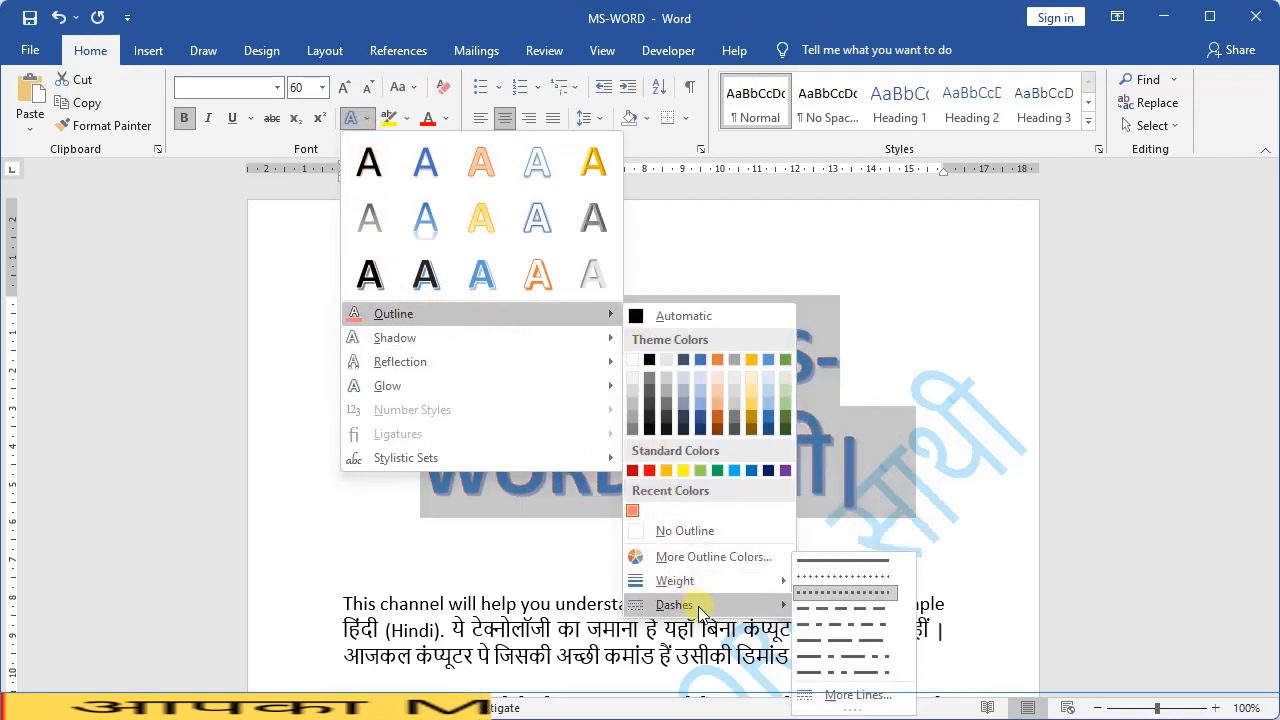
{"action": "mouse_move", "coordinate": [474, 334]}
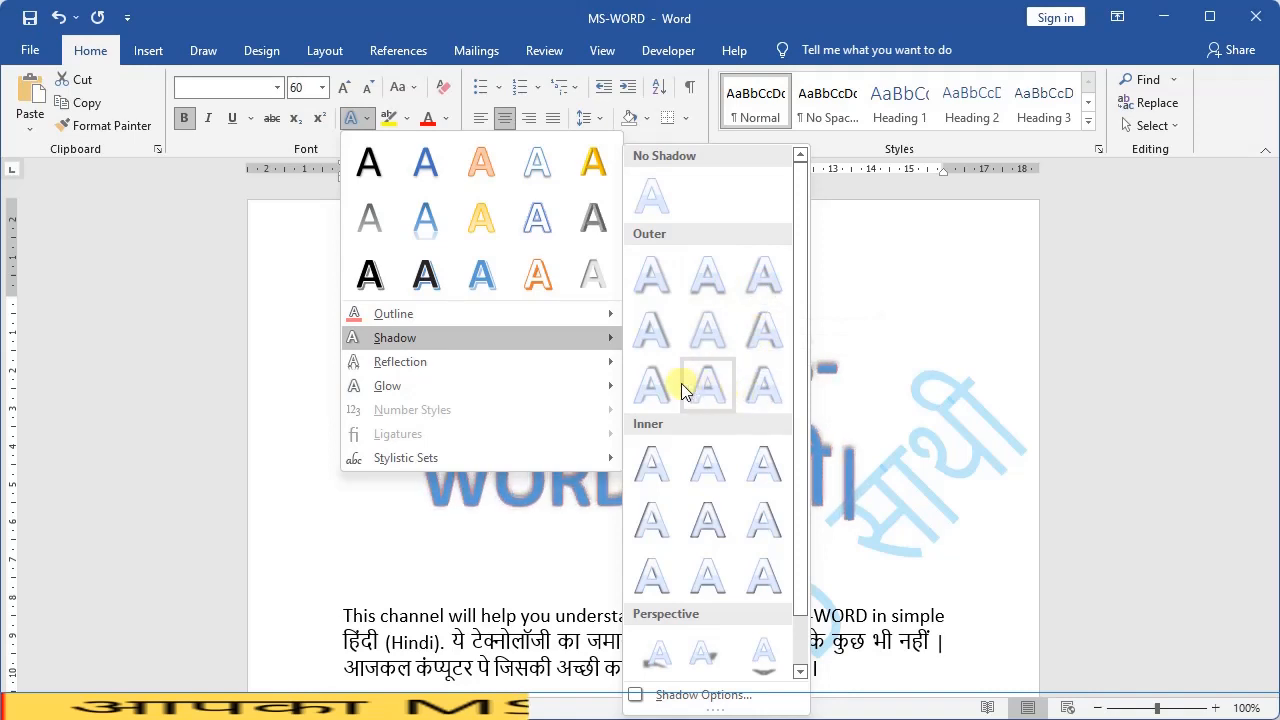
{"action": "left_click", "coordinate": [969, 232]}
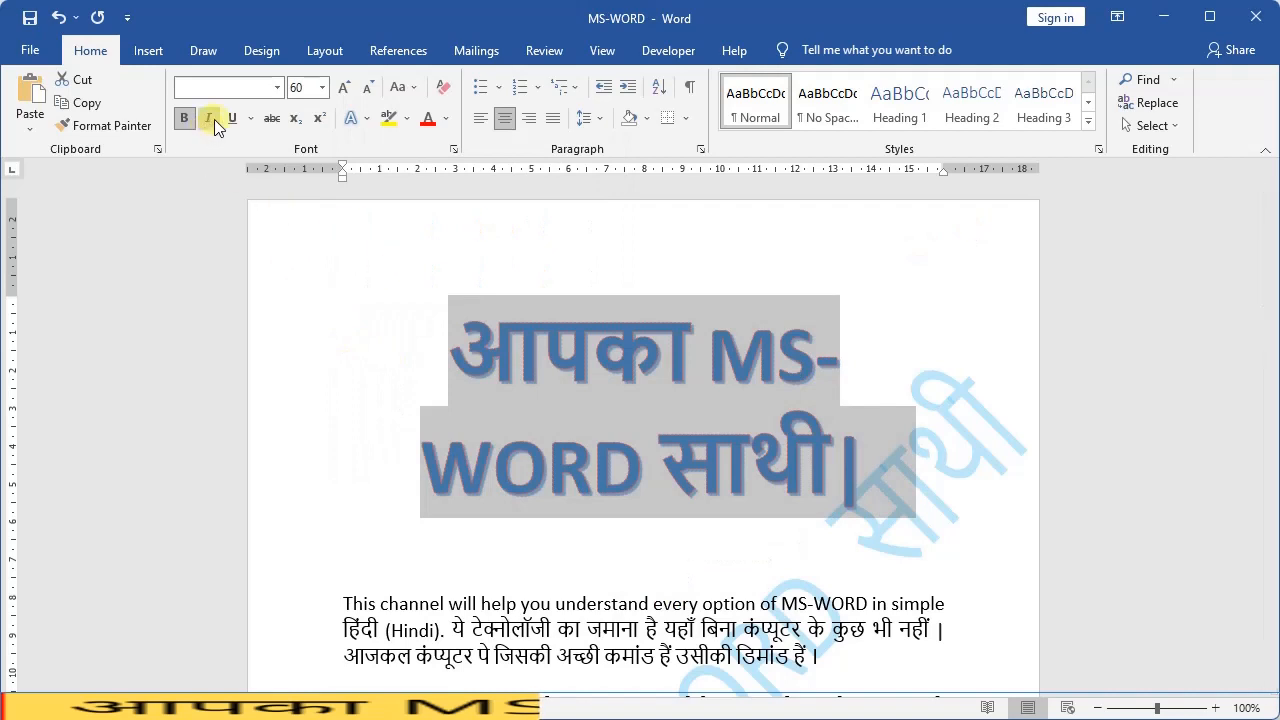
Enlarge the title to 90 pt, preview the inner and perspective shadow presets, and open the detailed shadow options
{"action": "left_click", "coordinate": [347, 88]}
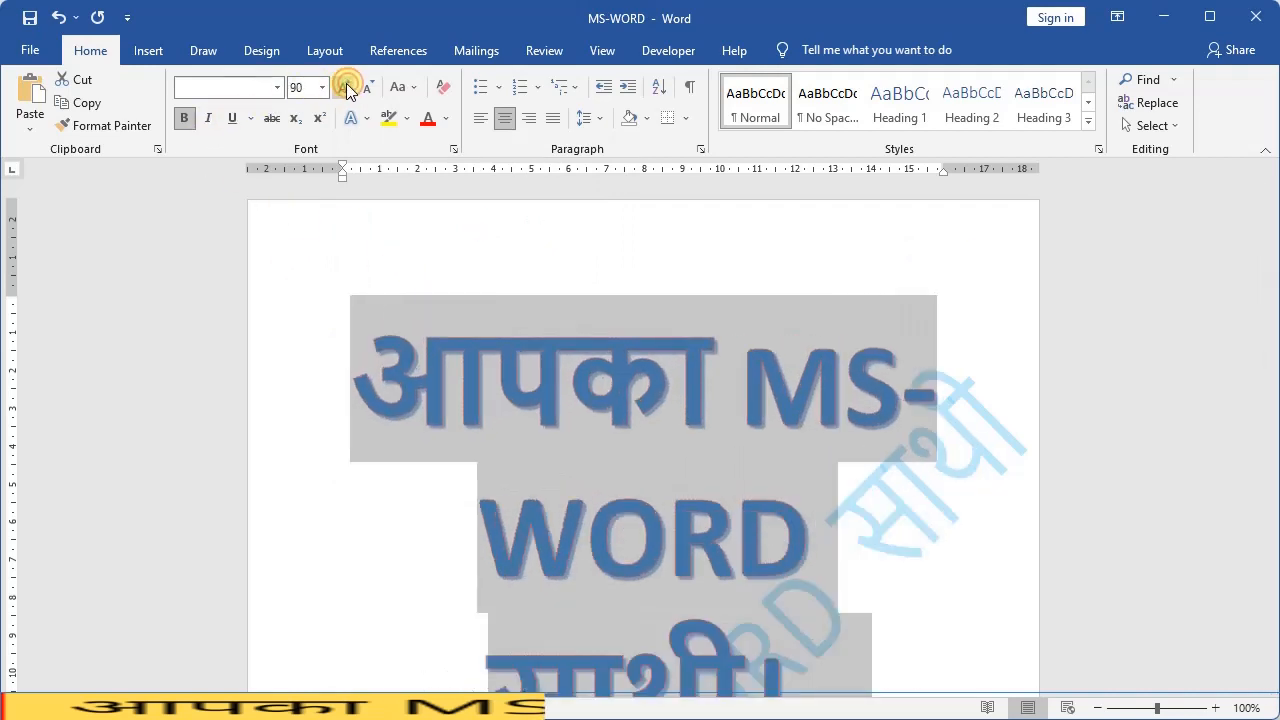
{"action": "left_click", "coordinate": [374, 119]}
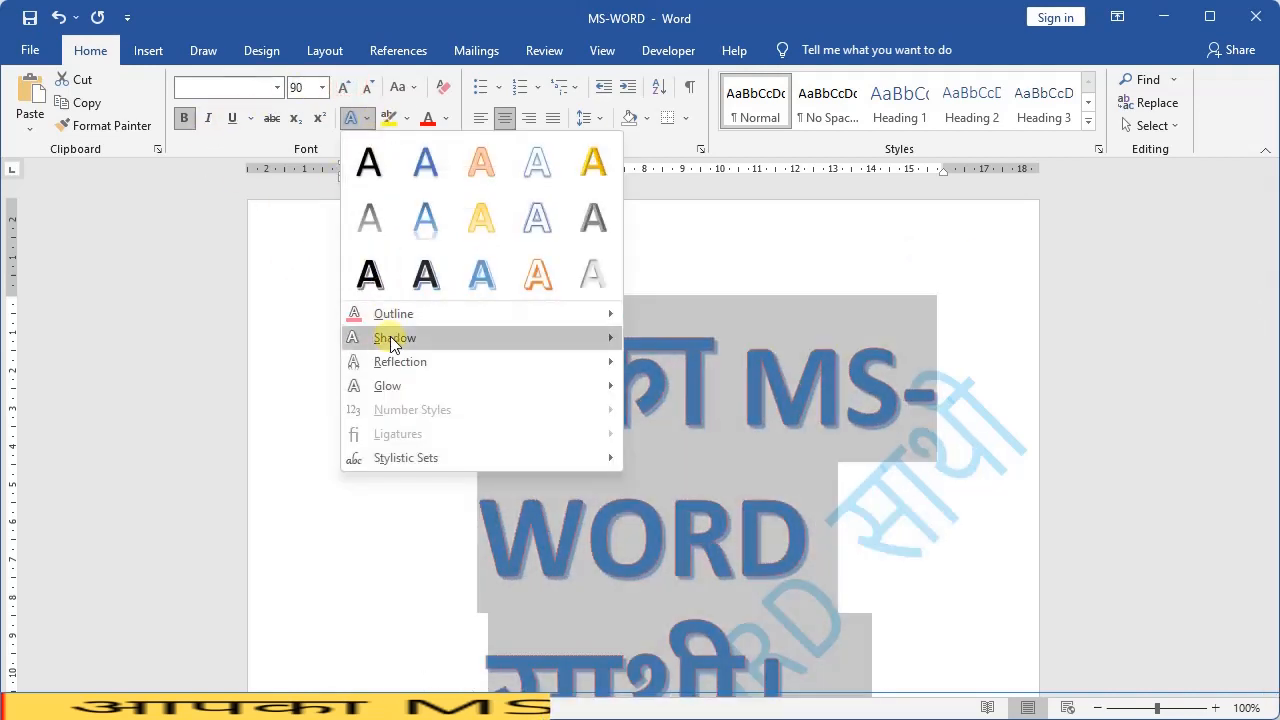
{"action": "mouse_move", "coordinate": [398, 340]}
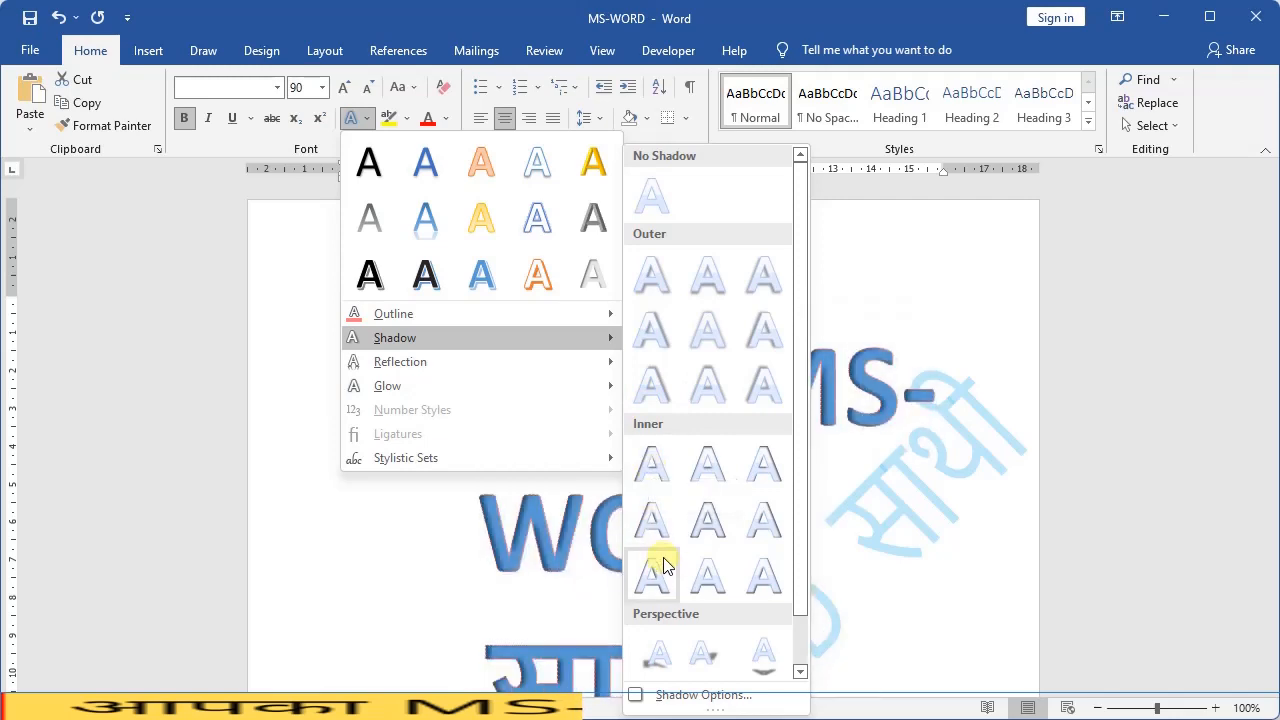
{"action": "left_click_drag", "start_coordinate": [803, 570], "coordinate": [803, 648]}
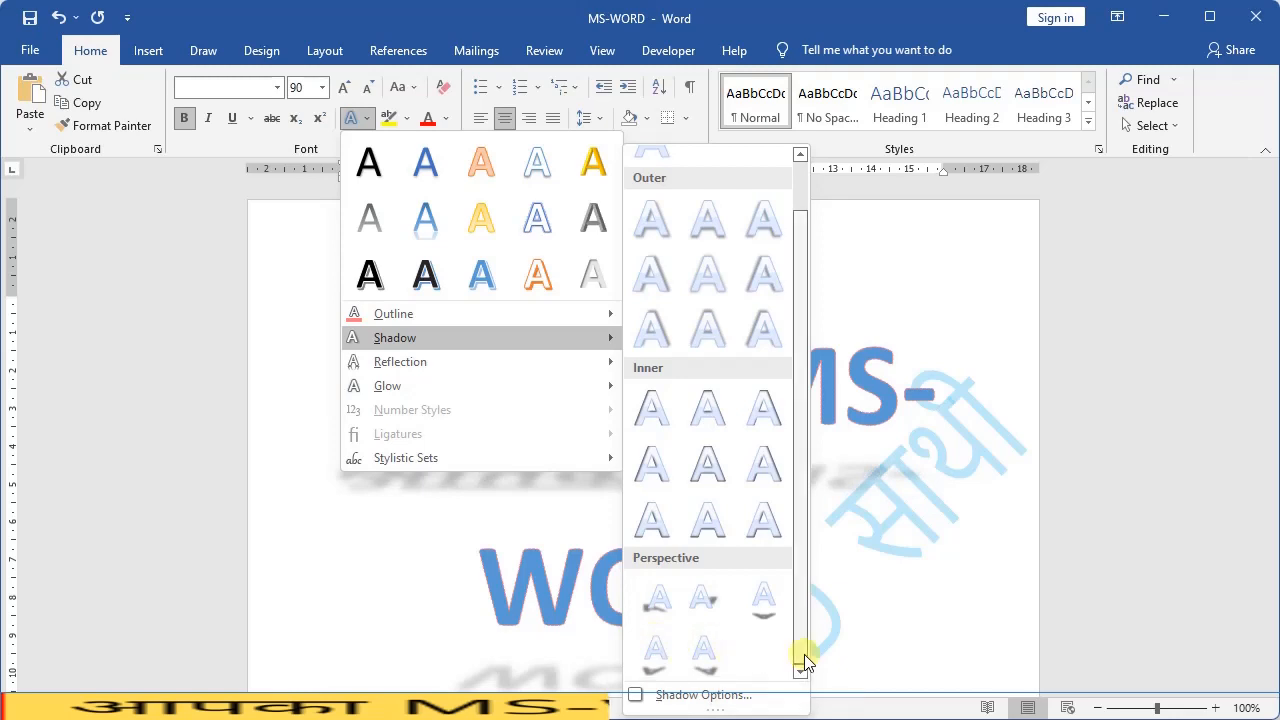
{"action": "left_click", "coordinate": [683, 695]}
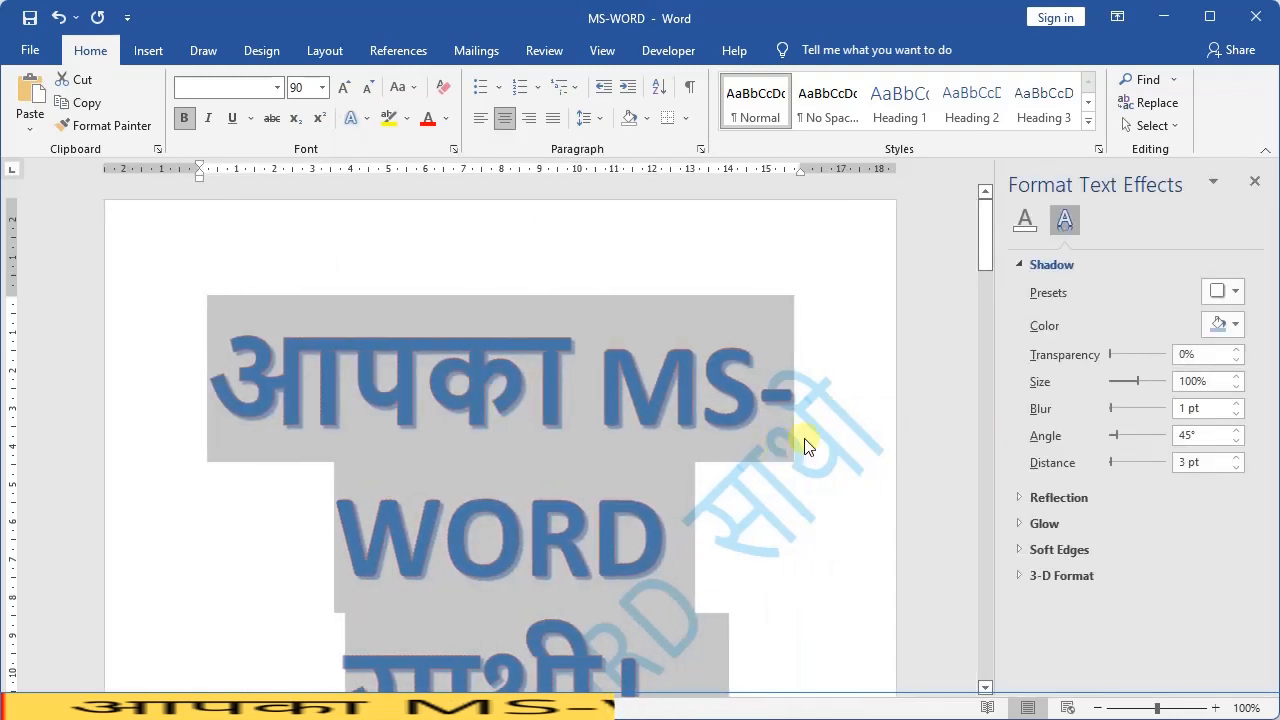
Set the title's shadow transparency to 5% and its shadow color to the standard orange
{"action": "mouse_move", "coordinate": [1113, 358]}
{"action": "left_mouse_down"}
{"action": "mouse_move", "coordinate": [1148, 353]}
{"action": "mouse_move", "coordinate": [1113, 354]}
{"action": "left_mouse_up"}
{"action": "left_click", "coordinate": [1236, 324]}
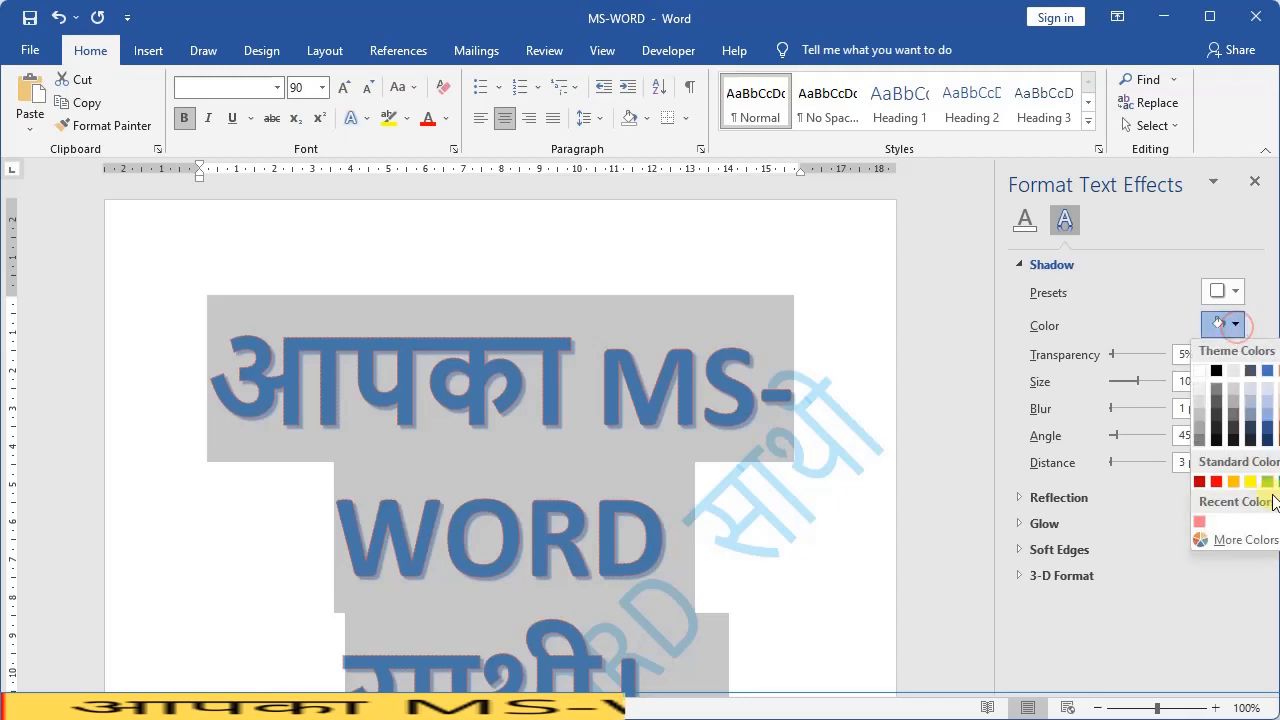
{"action": "left_click", "coordinate": [1233, 481]}
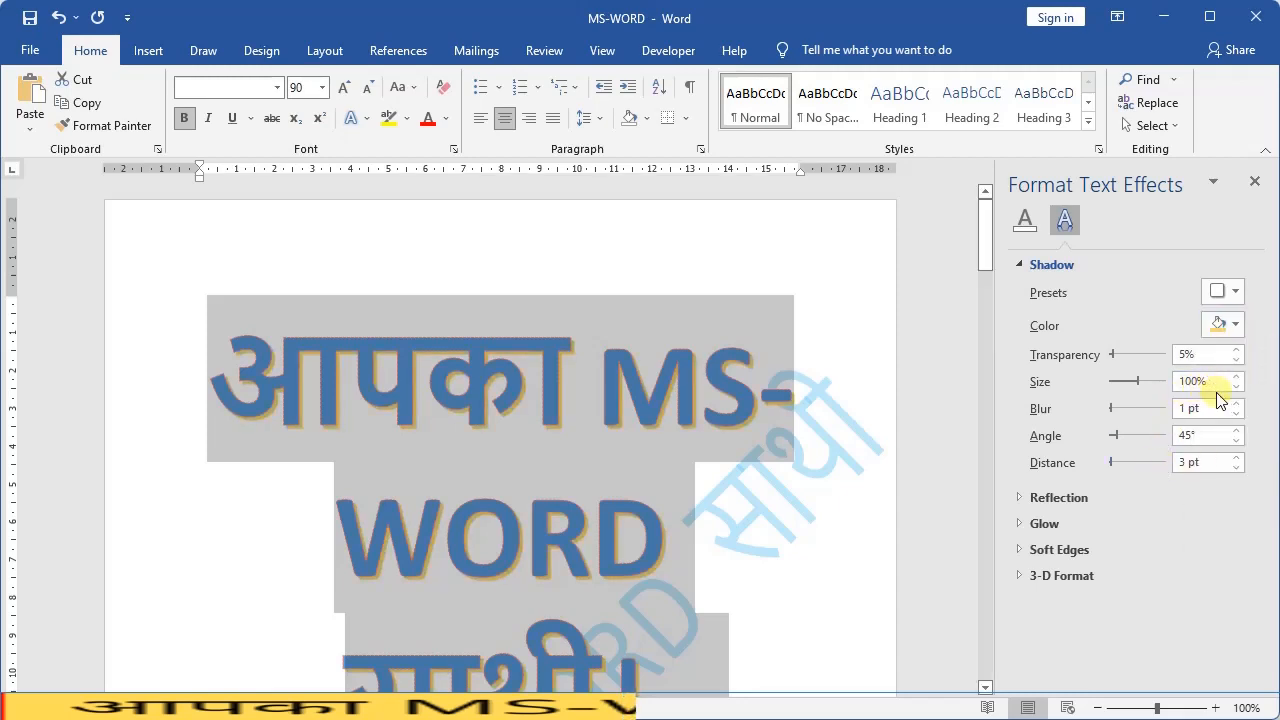
Apply a perspective shadow preset that casts a blurred shadow below the title, and close the effect options
{"action": "left_click", "coordinate": [1230, 291]}
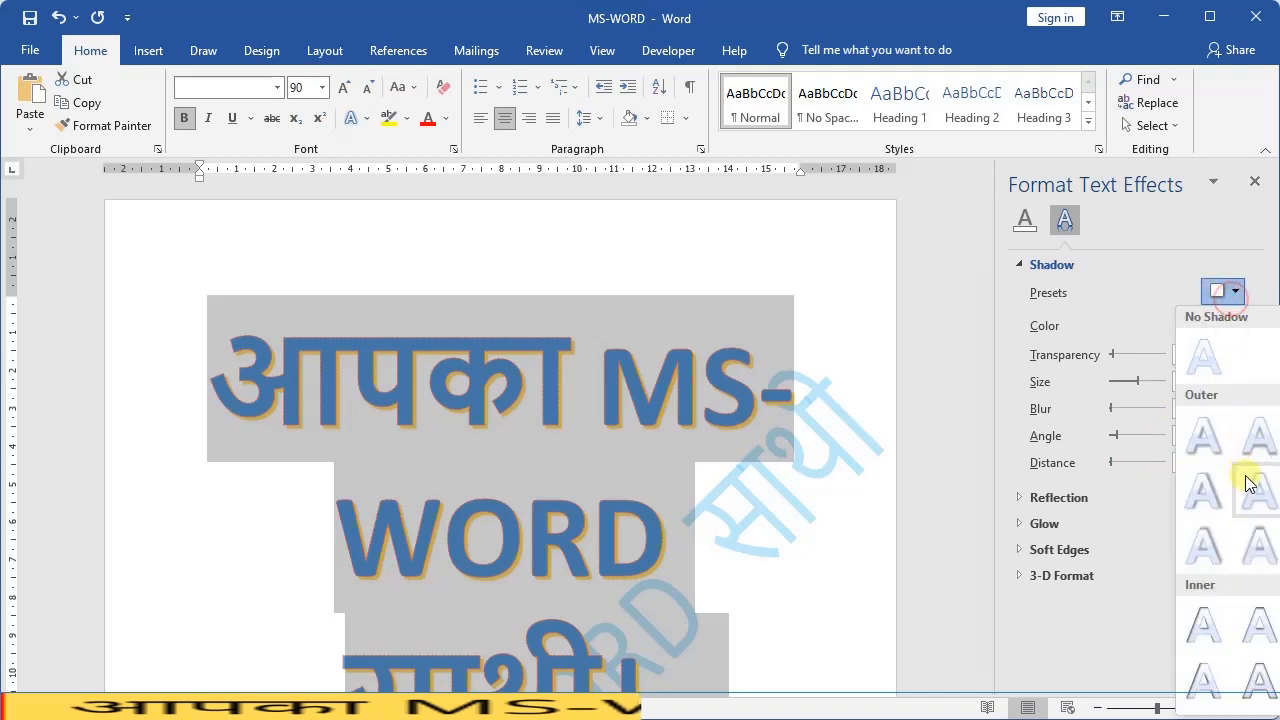
{"action": "scroll", "coordinate": [1228, 500], "scroll_direction": "down", "scroll_amount": 3}
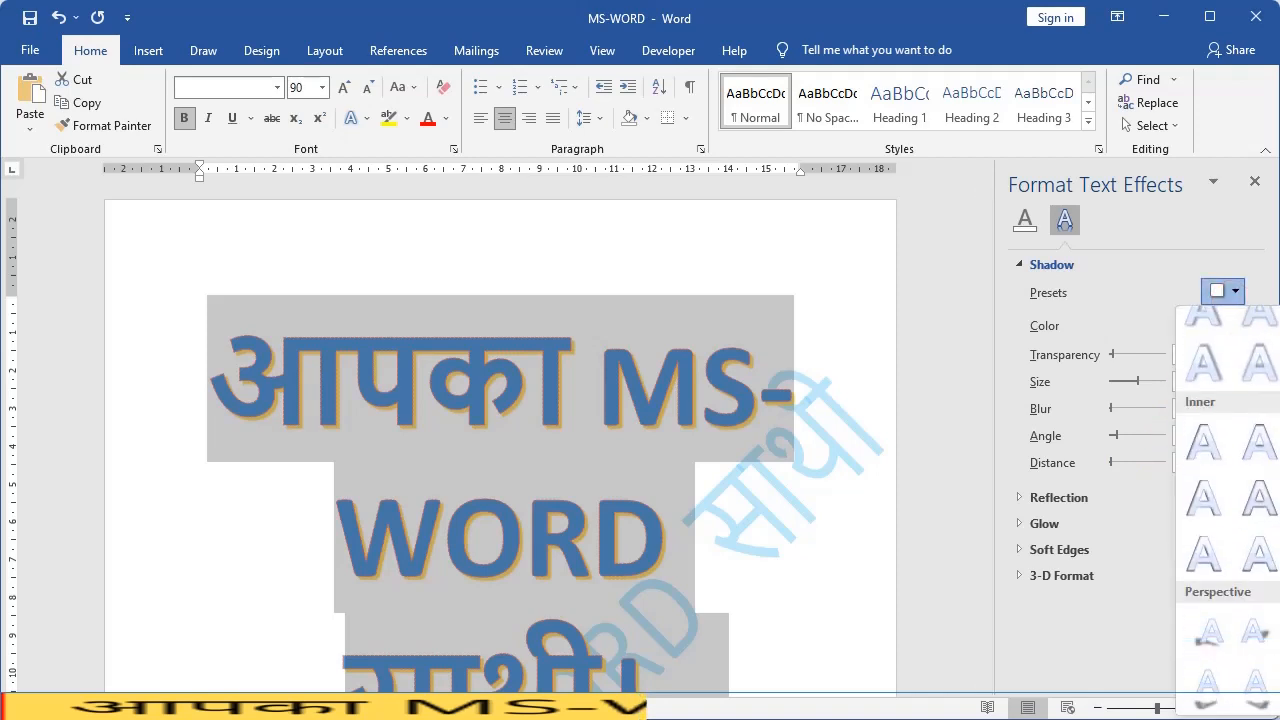
{"action": "left_click", "coordinate": [1250, 674]}
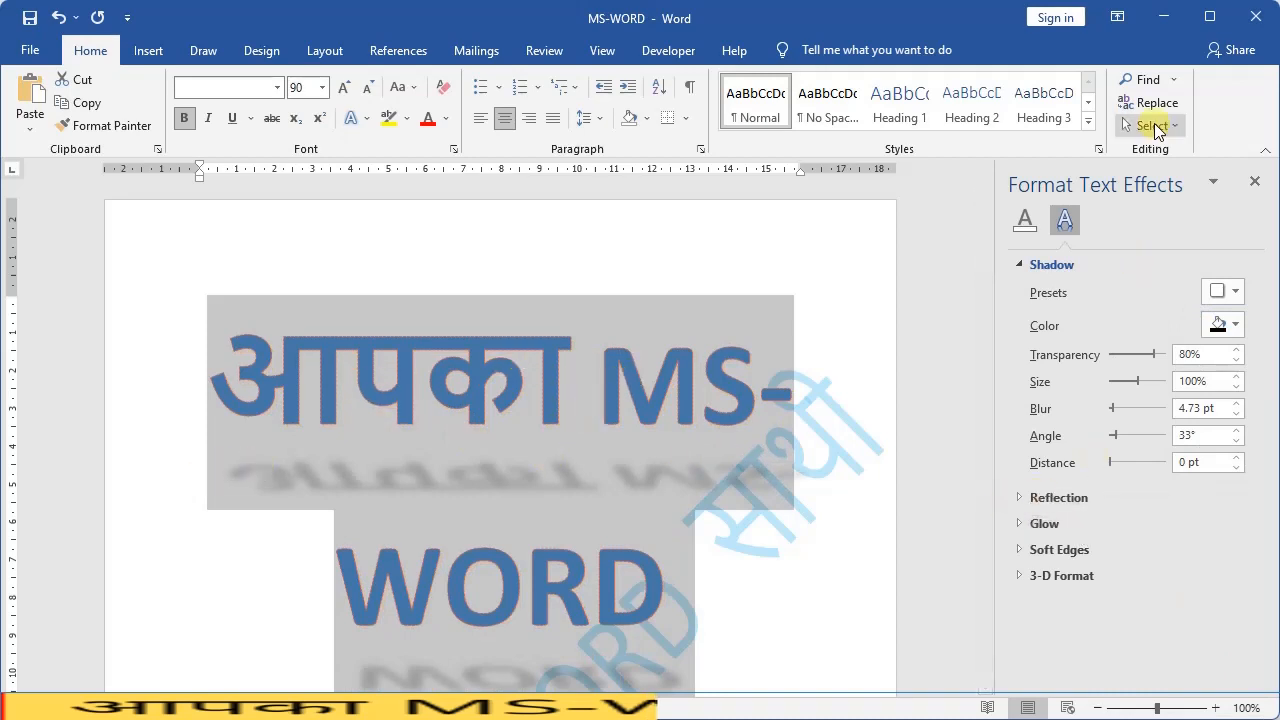
{"action": "left_click", "coordinate": [1254, 181]}
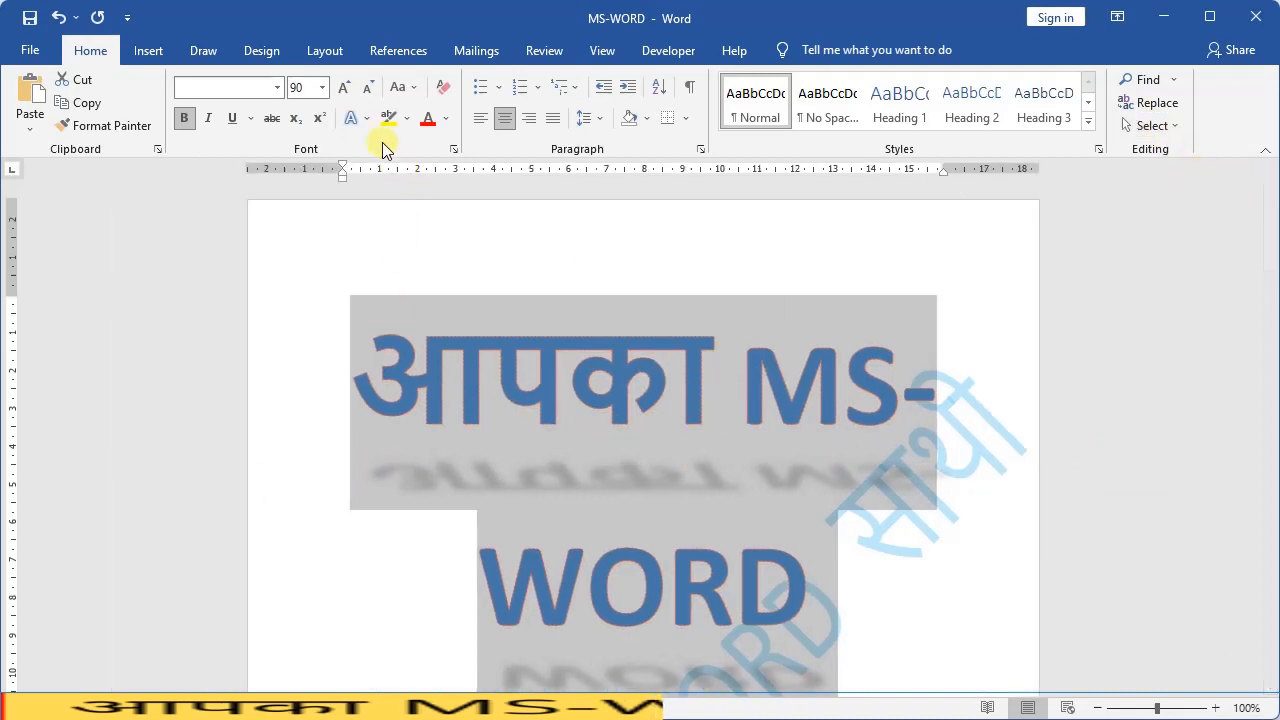
Look over the reflection and glow variations for the title and open the detailed reflection options
{"action": "left_click", "coordinate": [367, 119]}
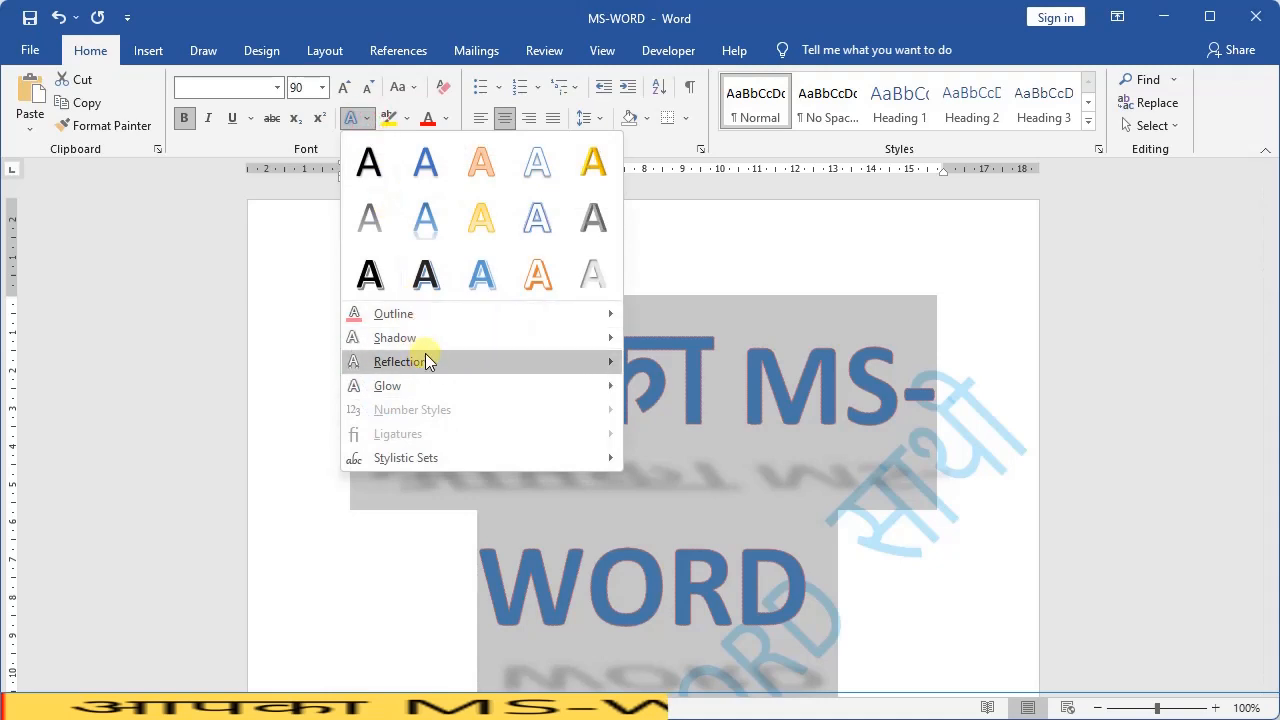
{"action": "mouse_move", "coordinate": [432, 373]}
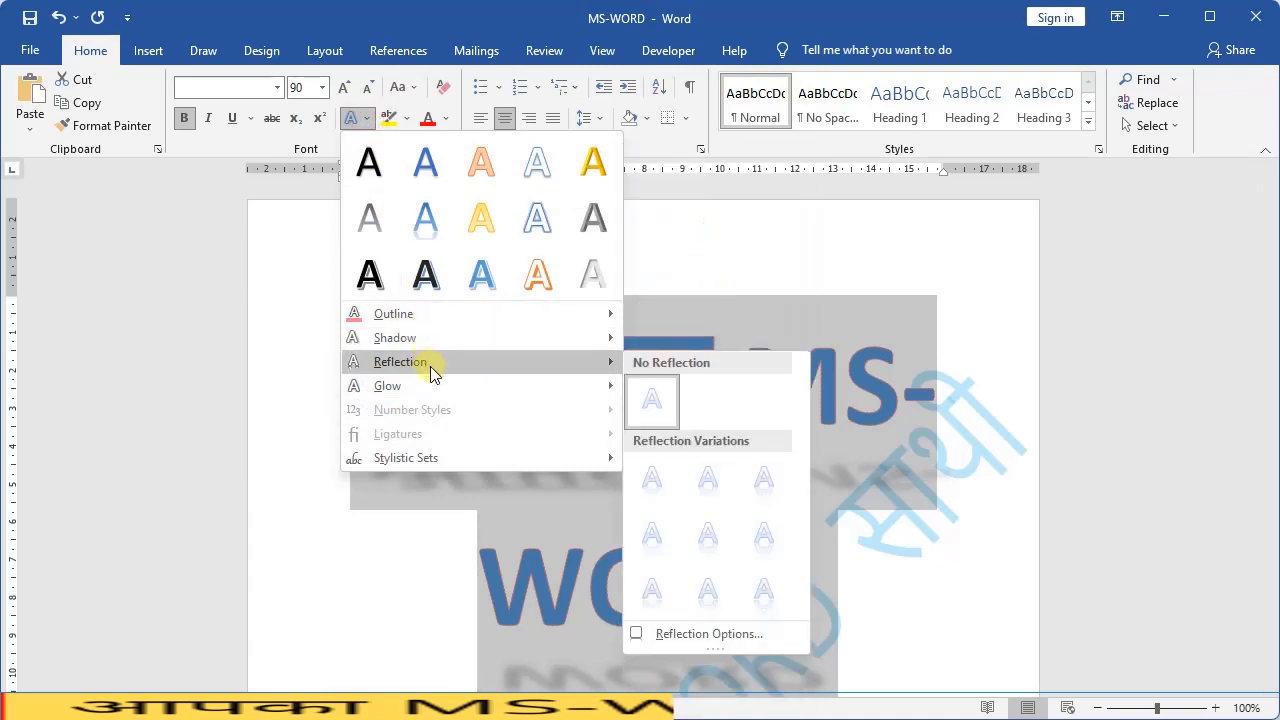
{"action": "mouse_move", "coordinate": [580, 384]}
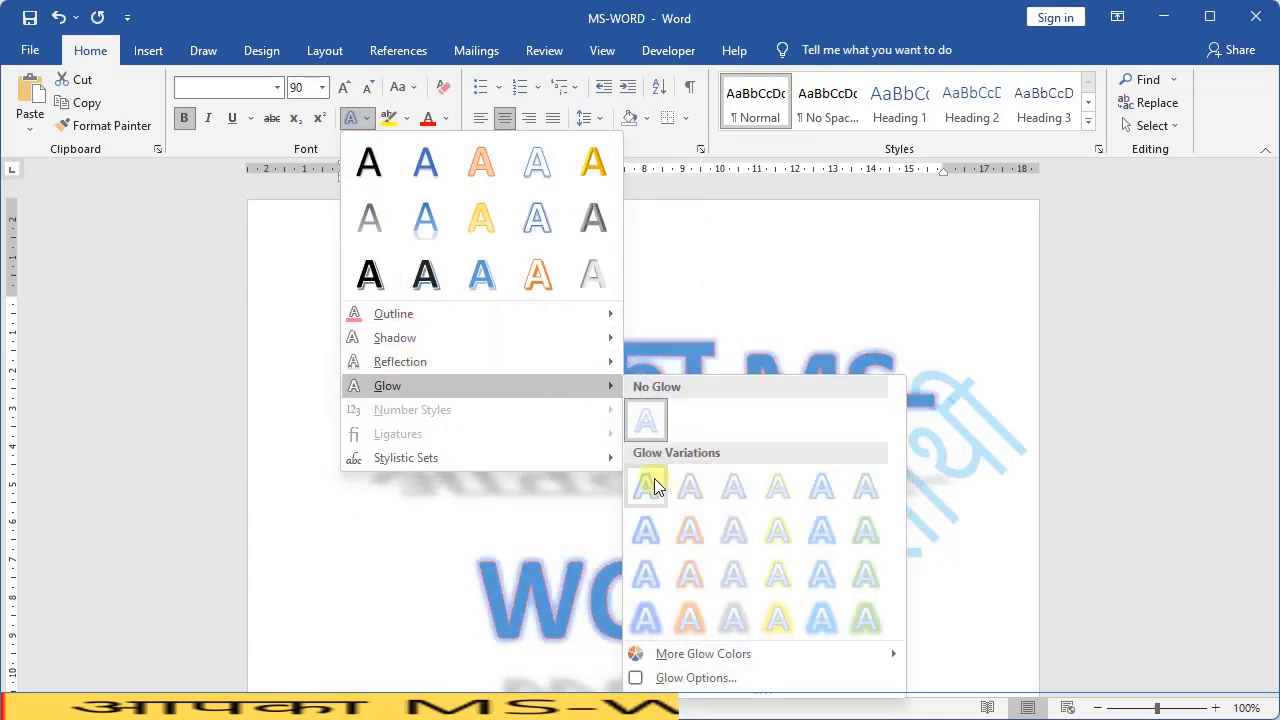
{"action": "mouse_move", "coordinate": [605, 364]}
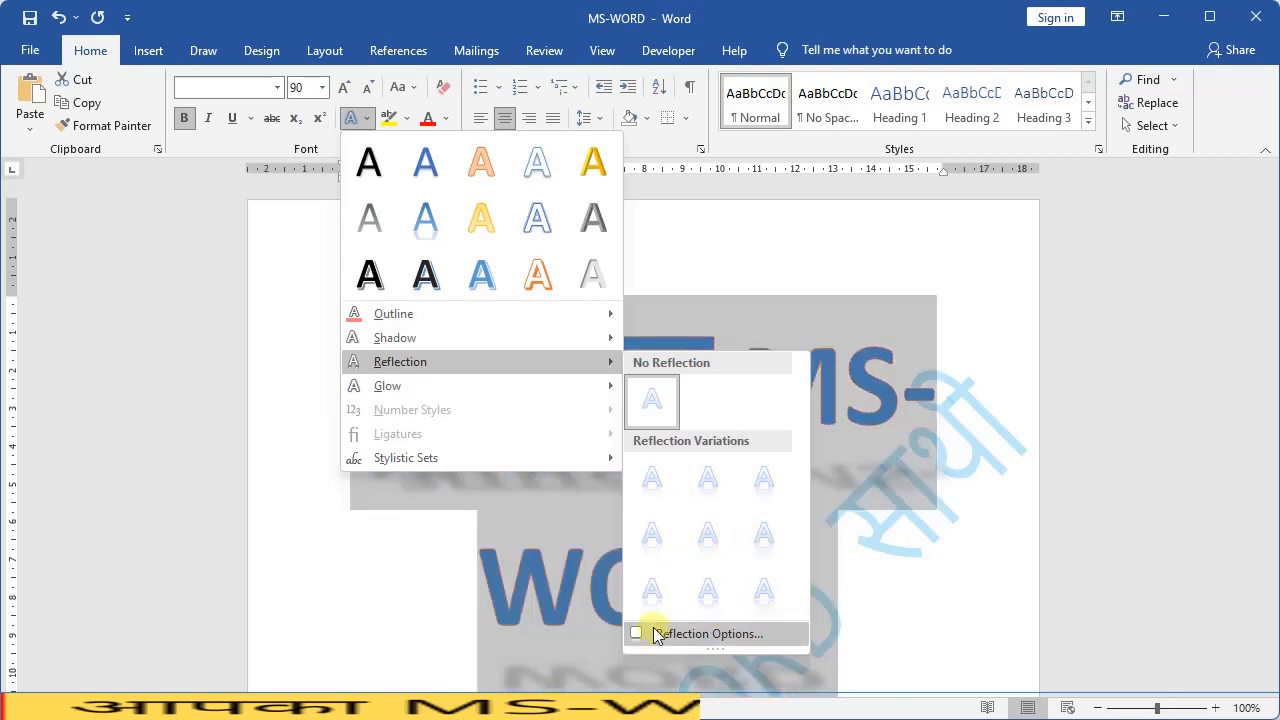
{"action": "left_click", "coordinate": [690, 633]}
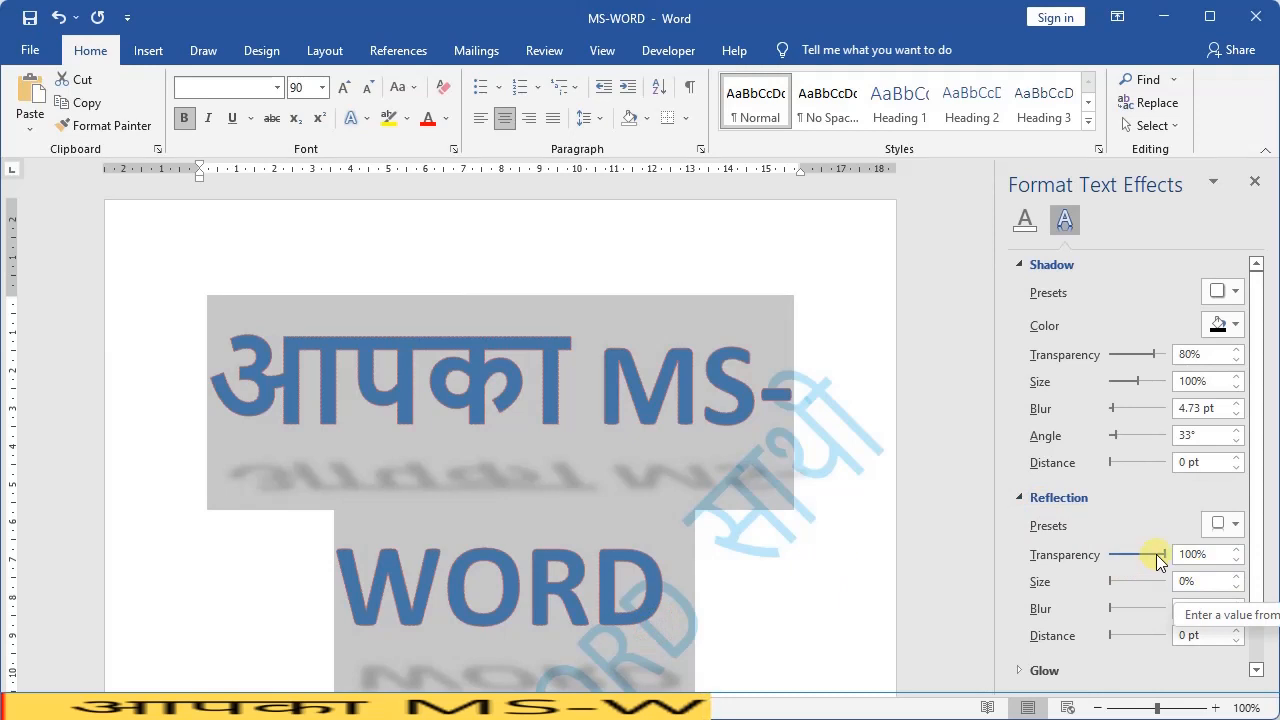
Set the title's reflection transparency to 99%, try out its size and distance, and close the effect options
{"action": "left_click_drag", "start_coordinate": [1156, 553], "coordinate": [1161, 552]}
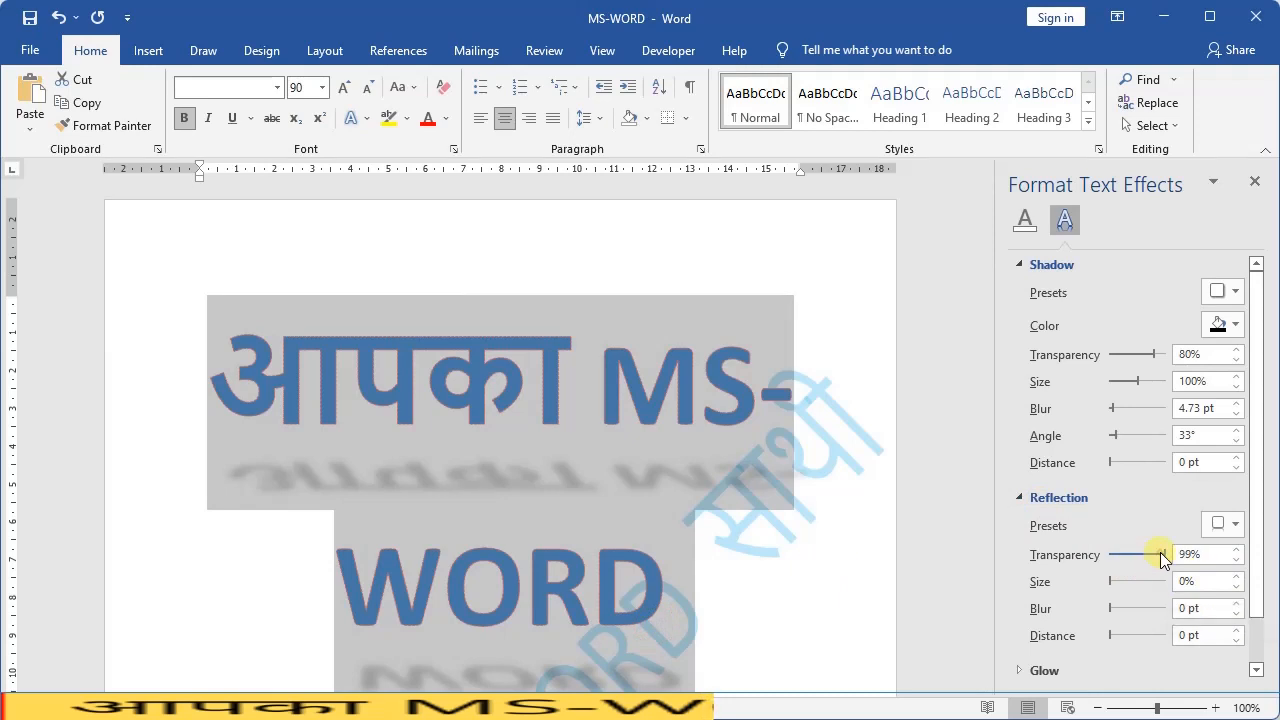
{"action": "left_click", "coordinate": [1020, 266]}
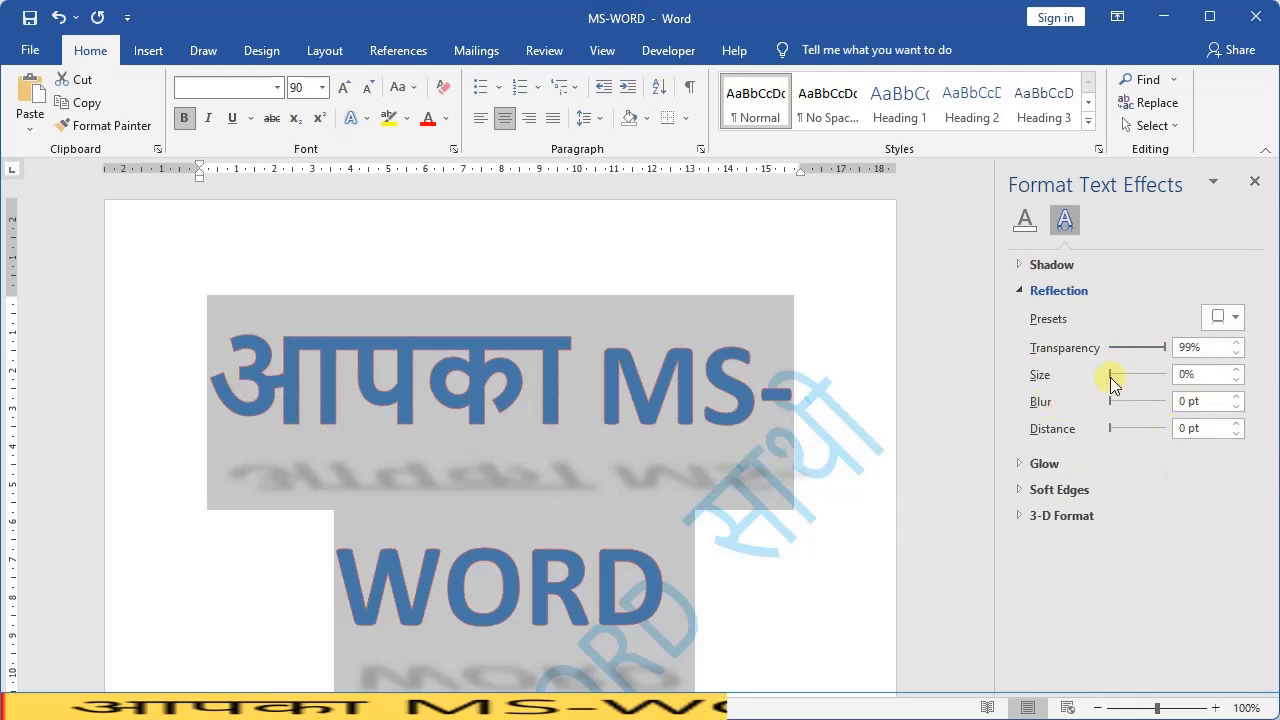
{"action": "left_click_drag", "start_coordinate": [1110, 377], "coordinate": [1094, 429]}
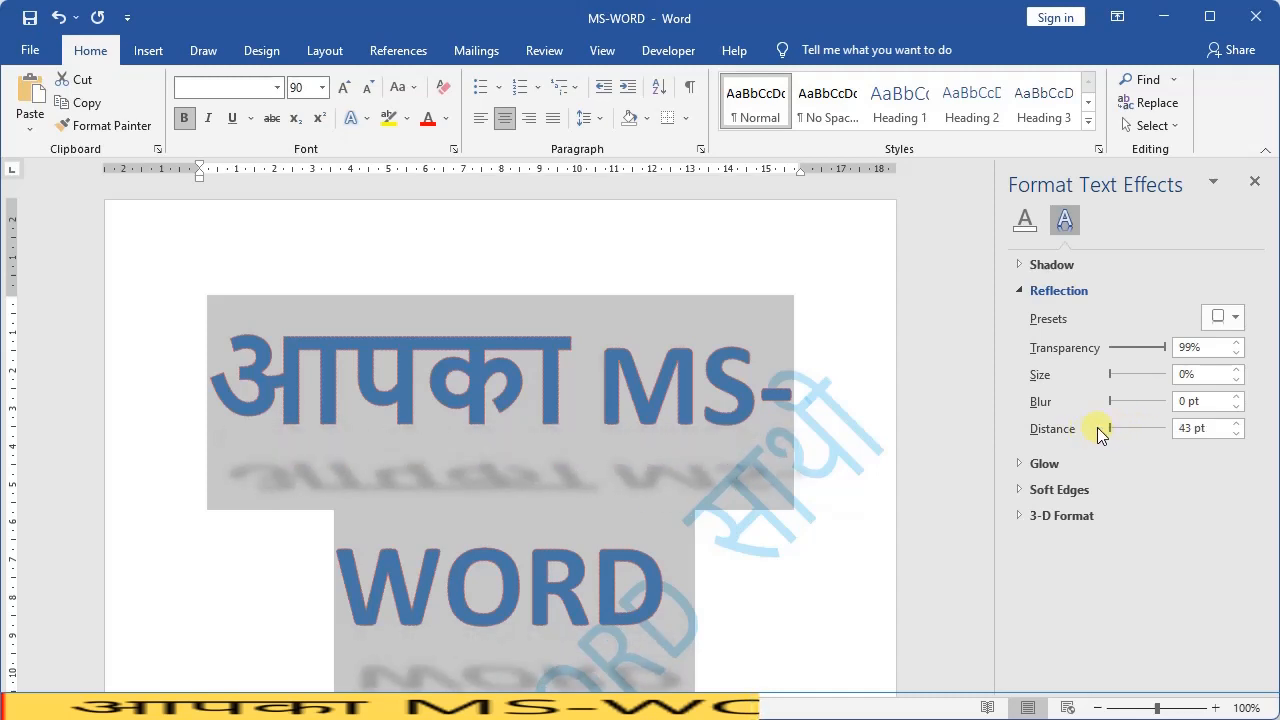
{"action": "left_click", "coordinate": [1254, 182]}
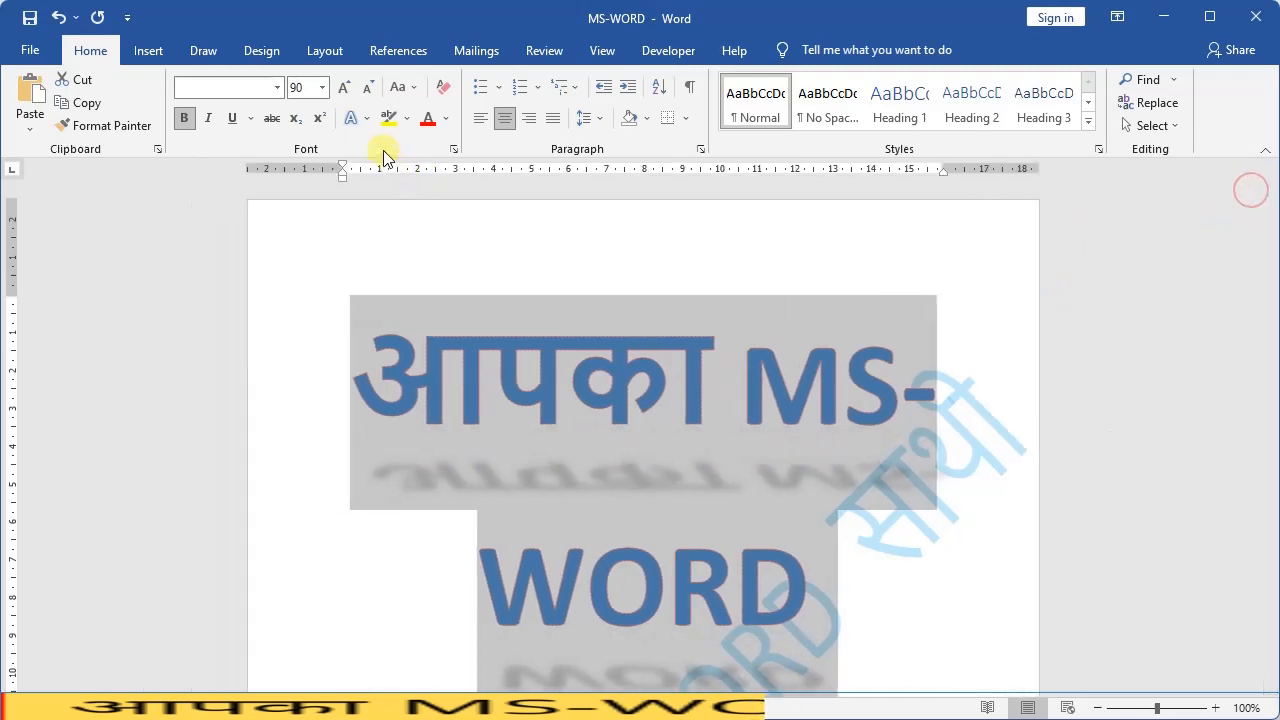
Preview the glow variations and additional glow colors on the title, and open the detailed glow options
{"action": "left_click", "coordinate": [367, 125]}
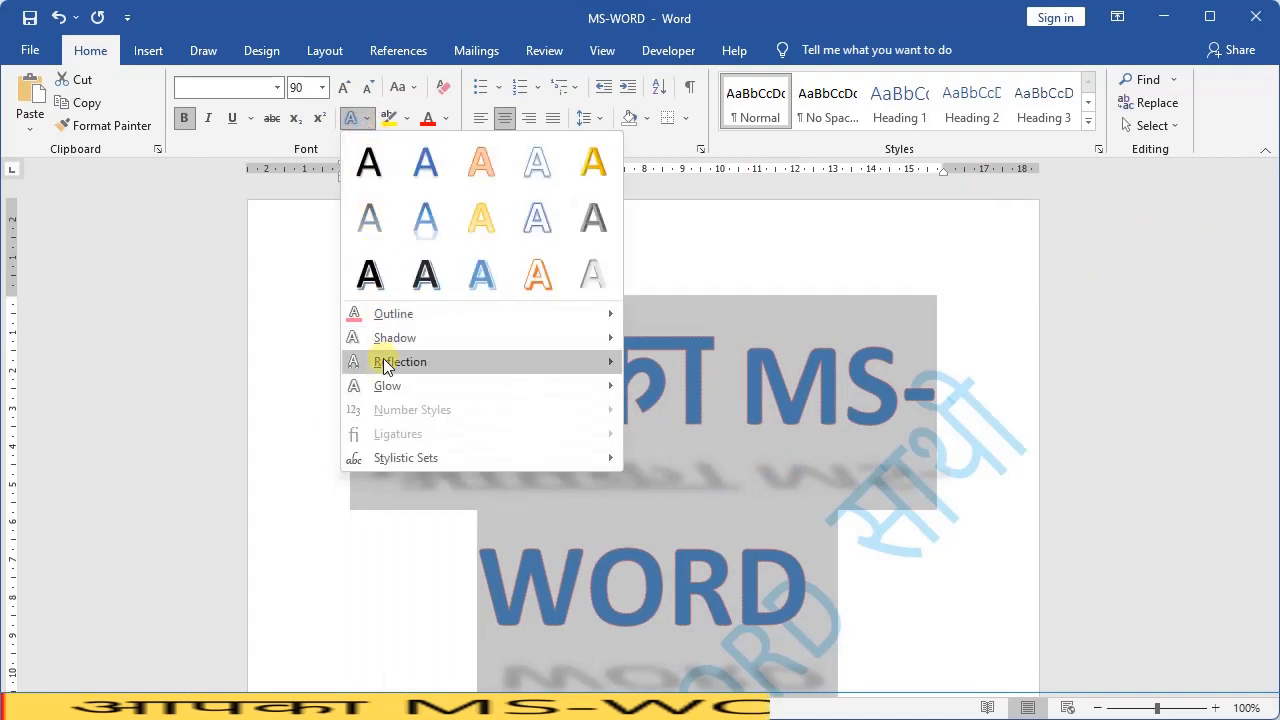
{"action": "mouse_move", "coordinate": [391, 389]}
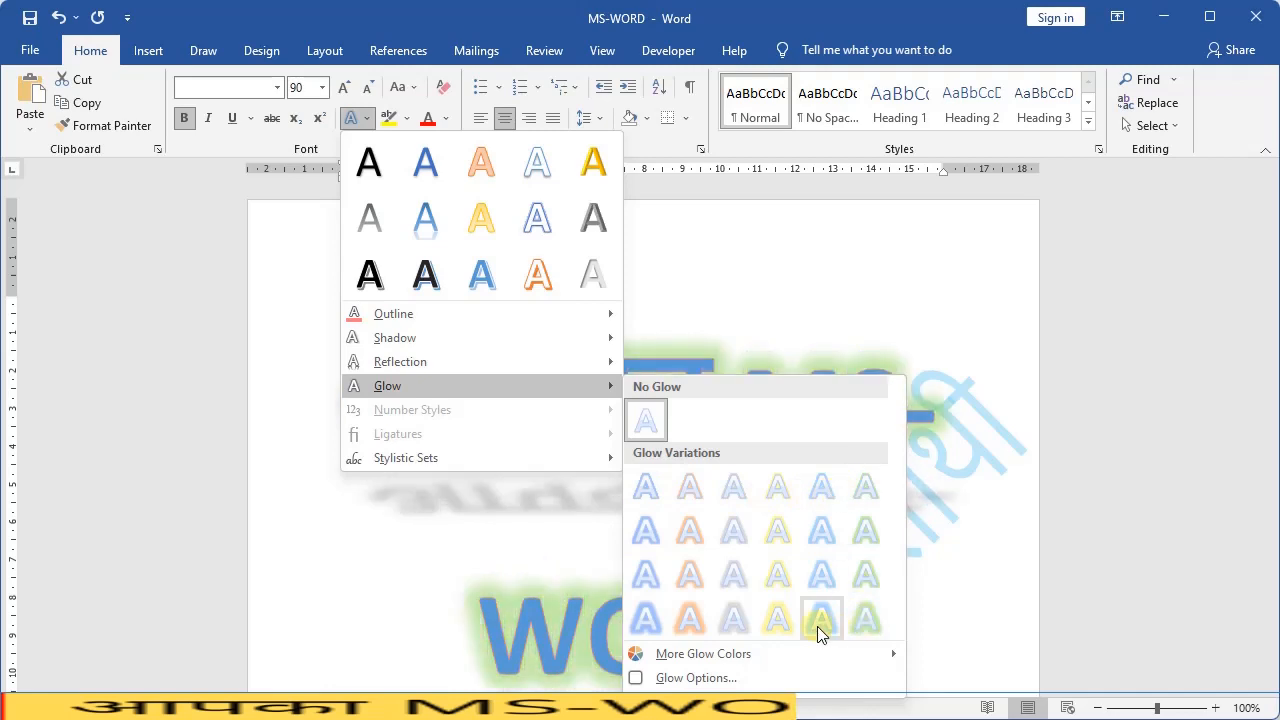
{"action": "mouse_move", "coordinate": [737, 651]}
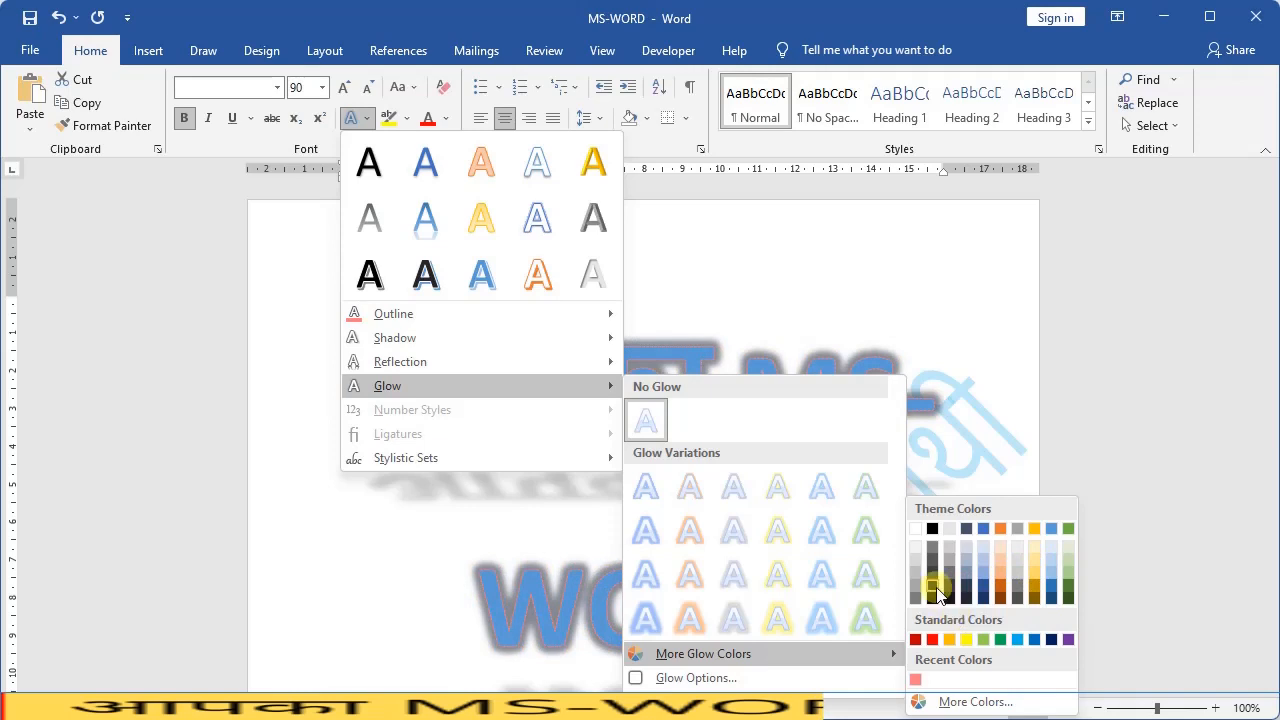
{"action": "left_click", "coordinate": [689, 677]}
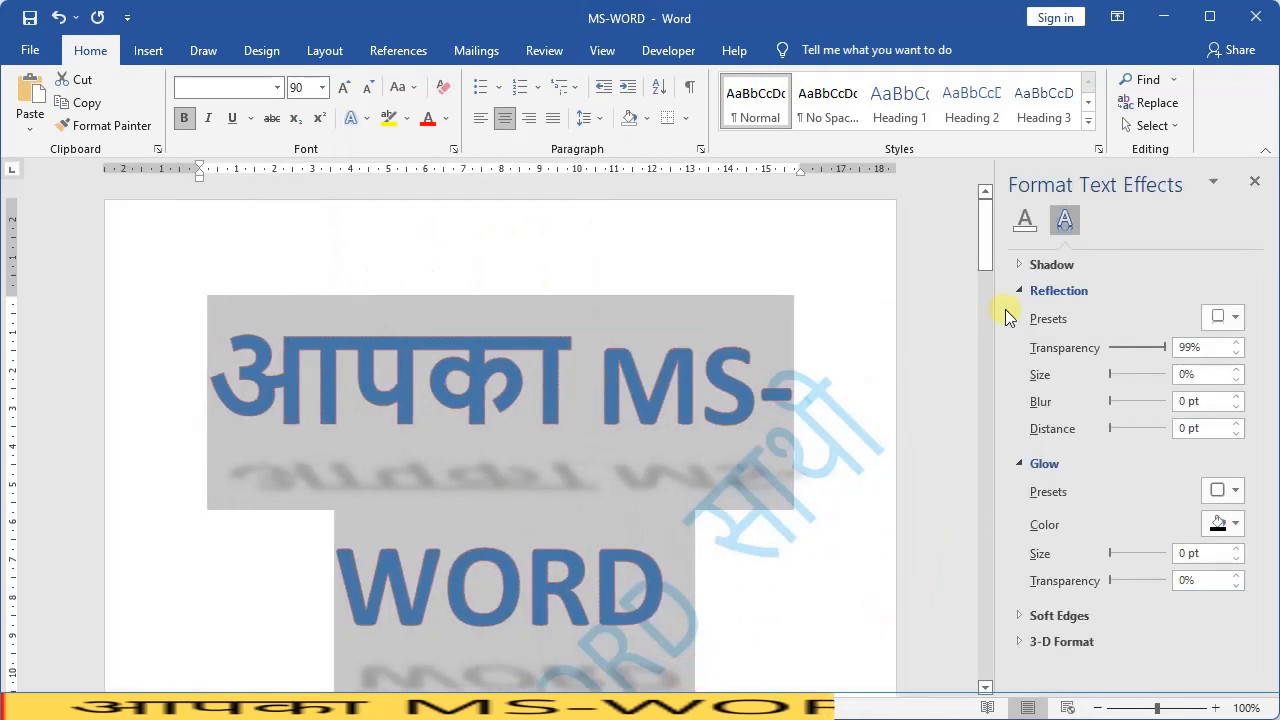
Look over the glow colors, set the title's glow transparency to 68%, and close the effect options
{"action": "left_click", "coordinate": [1019, 291]}
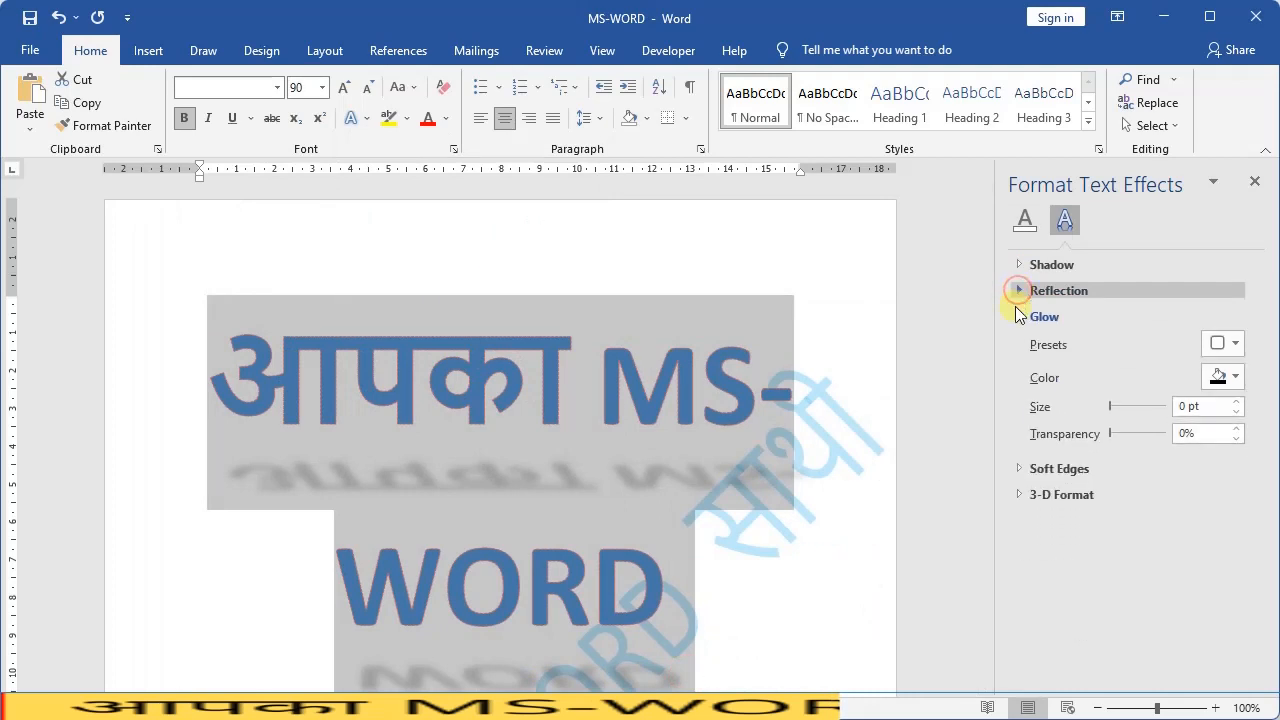
{"action": "left_click", "coordinate": [1232, 380]}
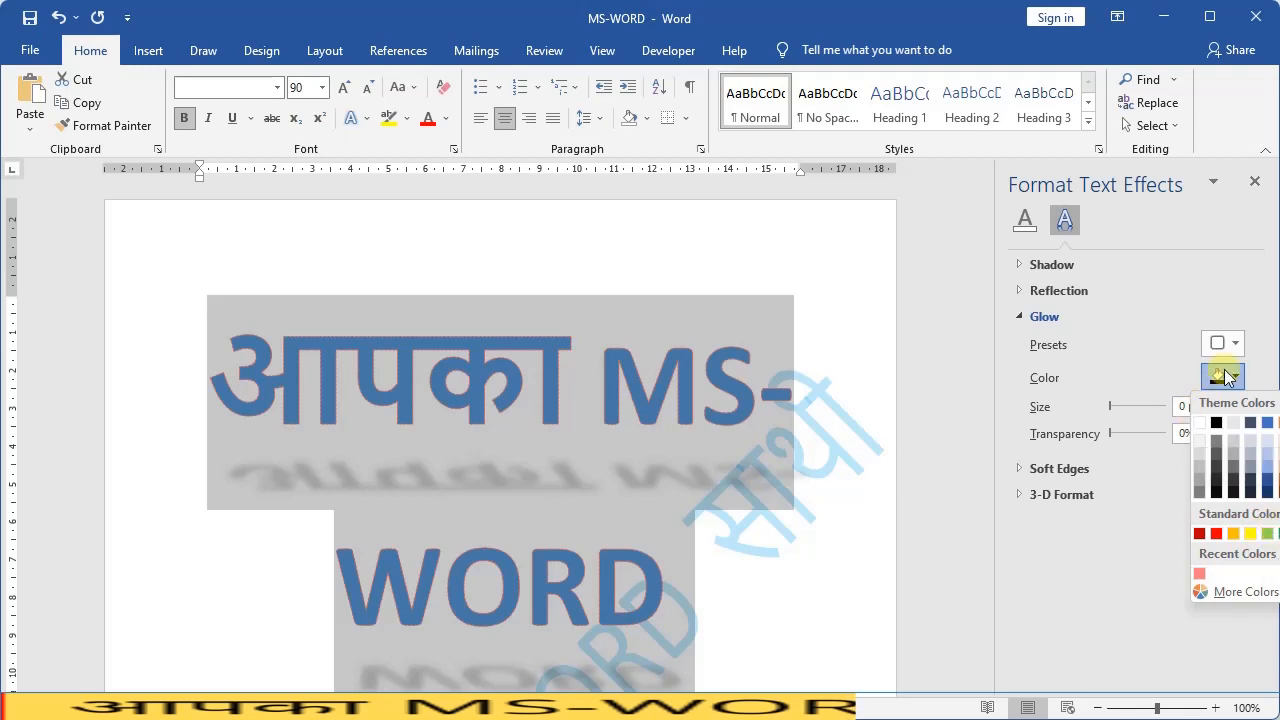
{"action": "left_click", "coordinate": [1109, 437]}
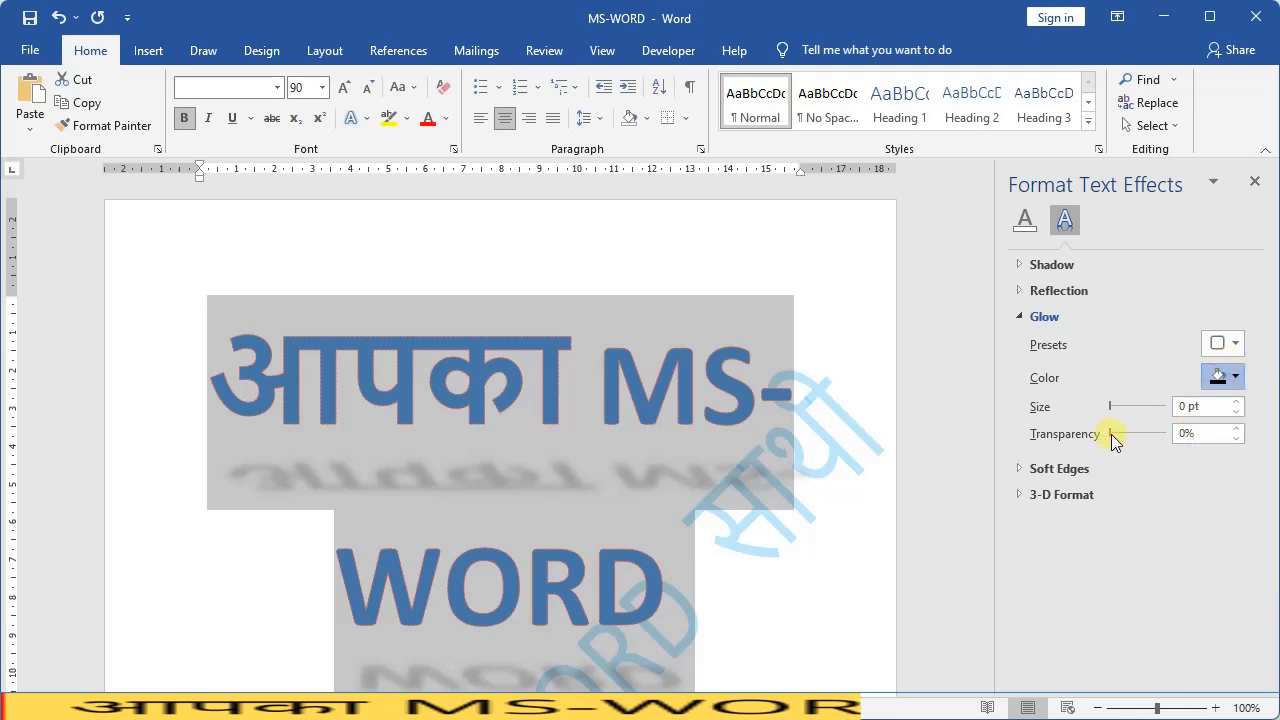
{"action": "left_click_drag", "start_coordinate": [1111, 434], "coordinate": [1091, 407]}
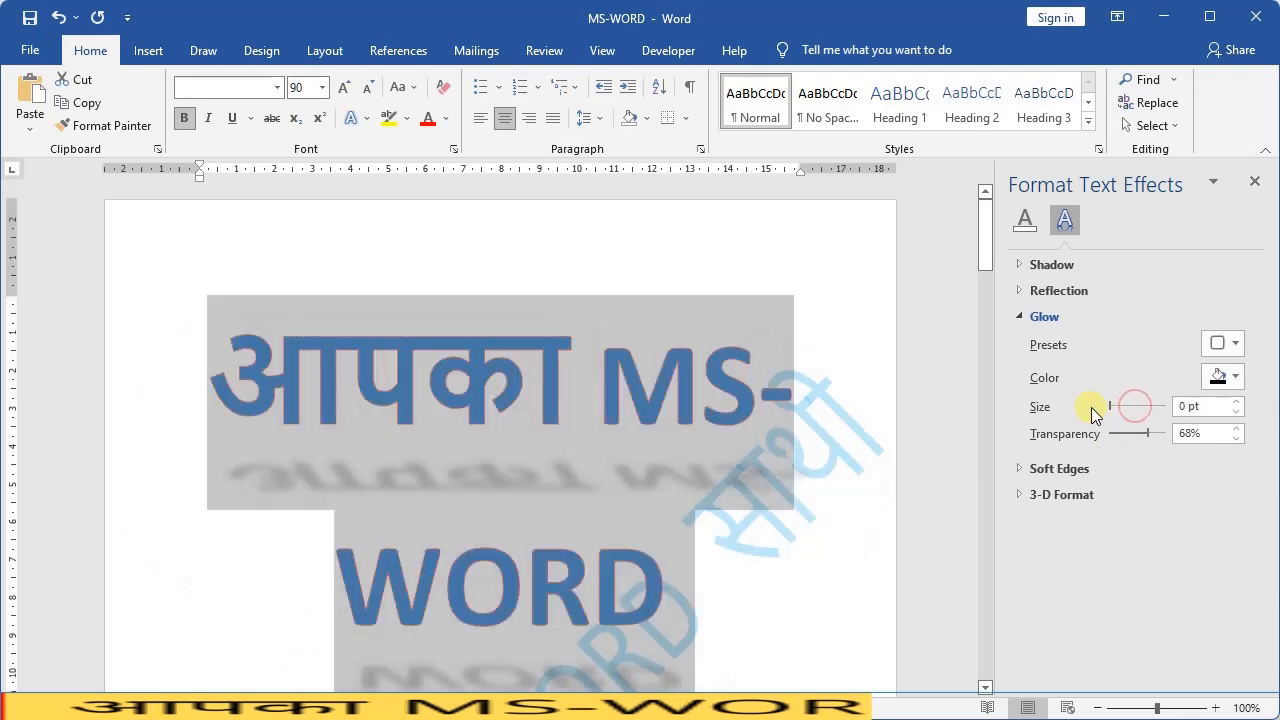
{"action": "left_click", "coordinate": [1254, 181]}
Check which number and stylistic effects the title offers, and add the number 123 on a new line below it
{"action": "left_click", "coordinate": [365, 121]}
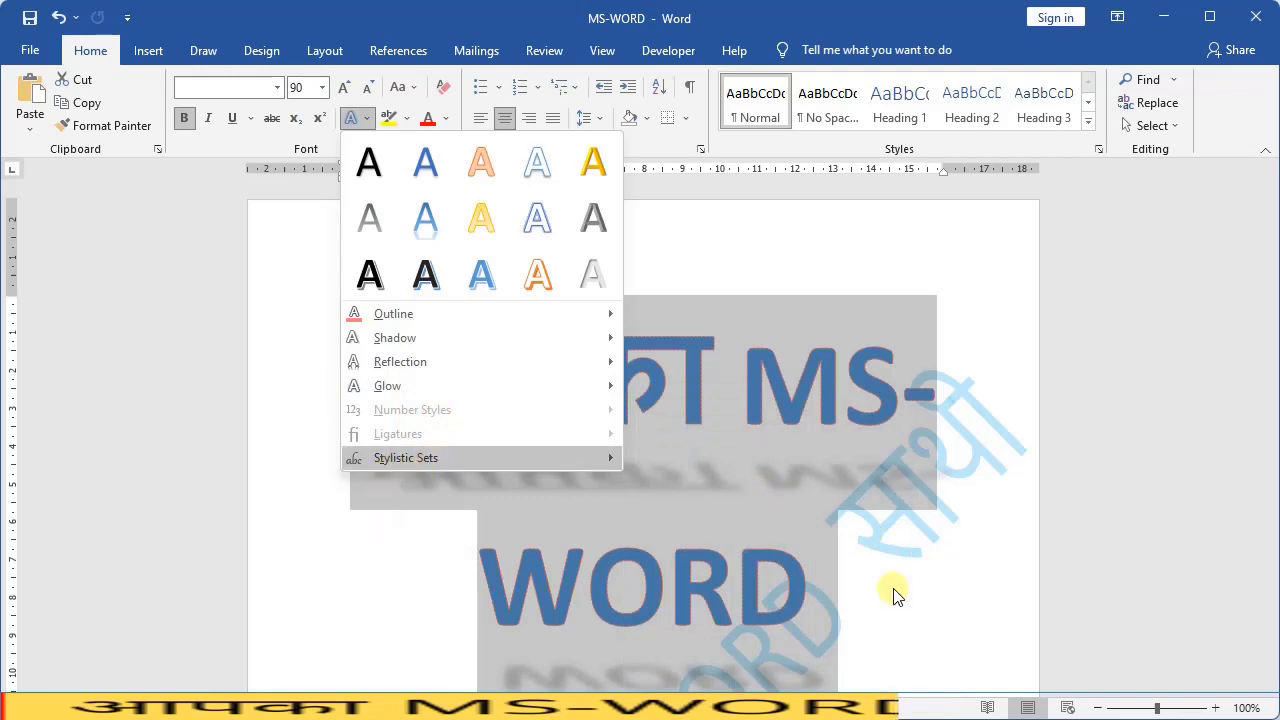
{"action": "left_click", "coordinate": [770, 268]}
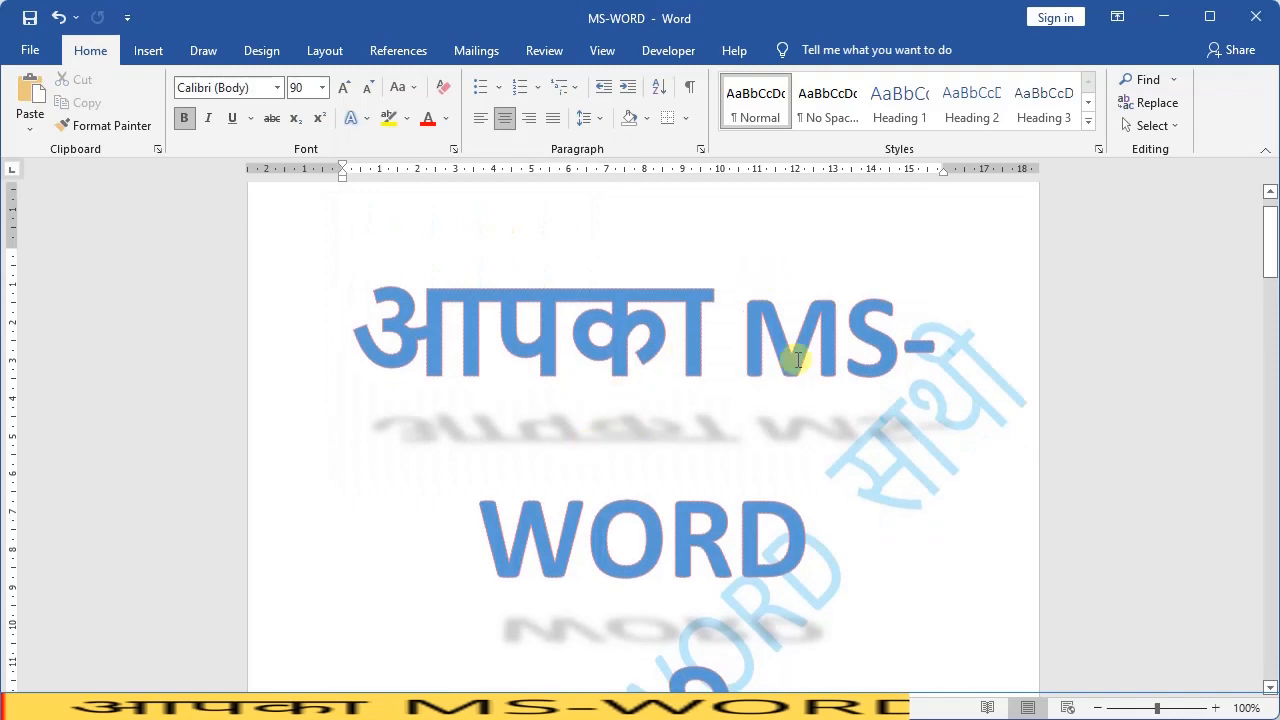
{"action": "scroll", "coordinate": [809, 609], "scroll_direction": "down", "scroll_amount": 4}
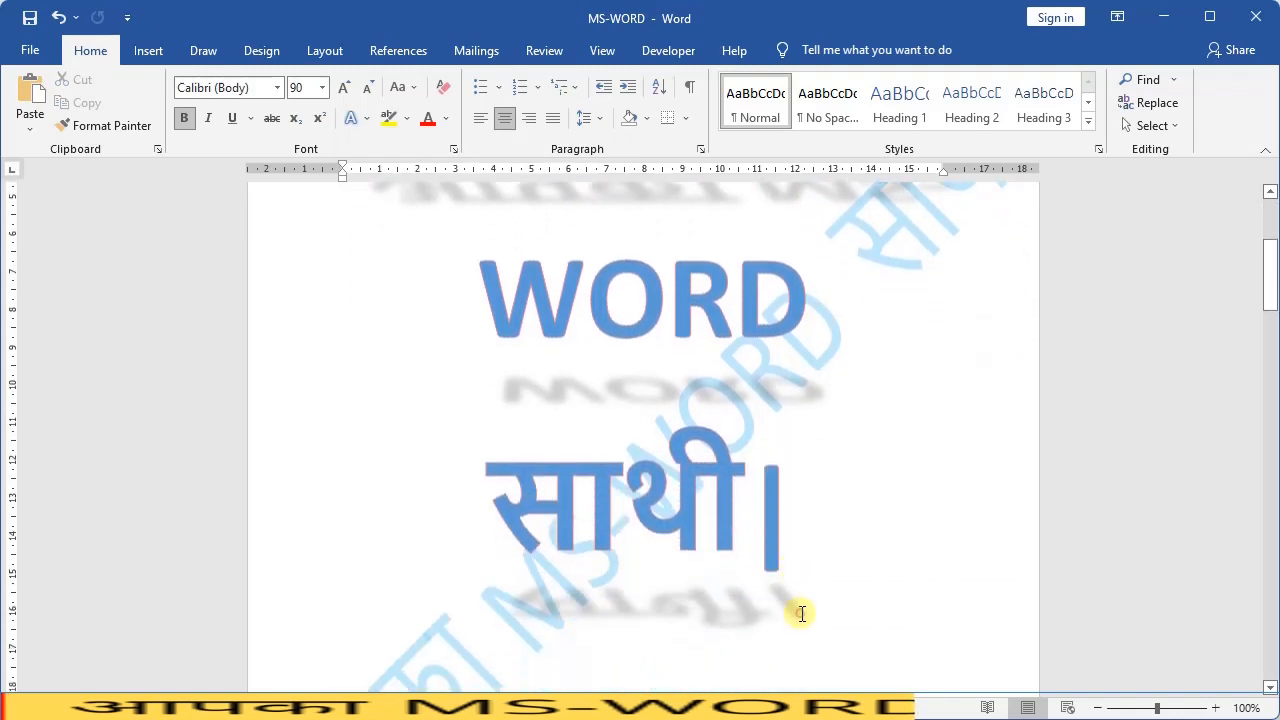
{"action": "key", "text": "Return"}
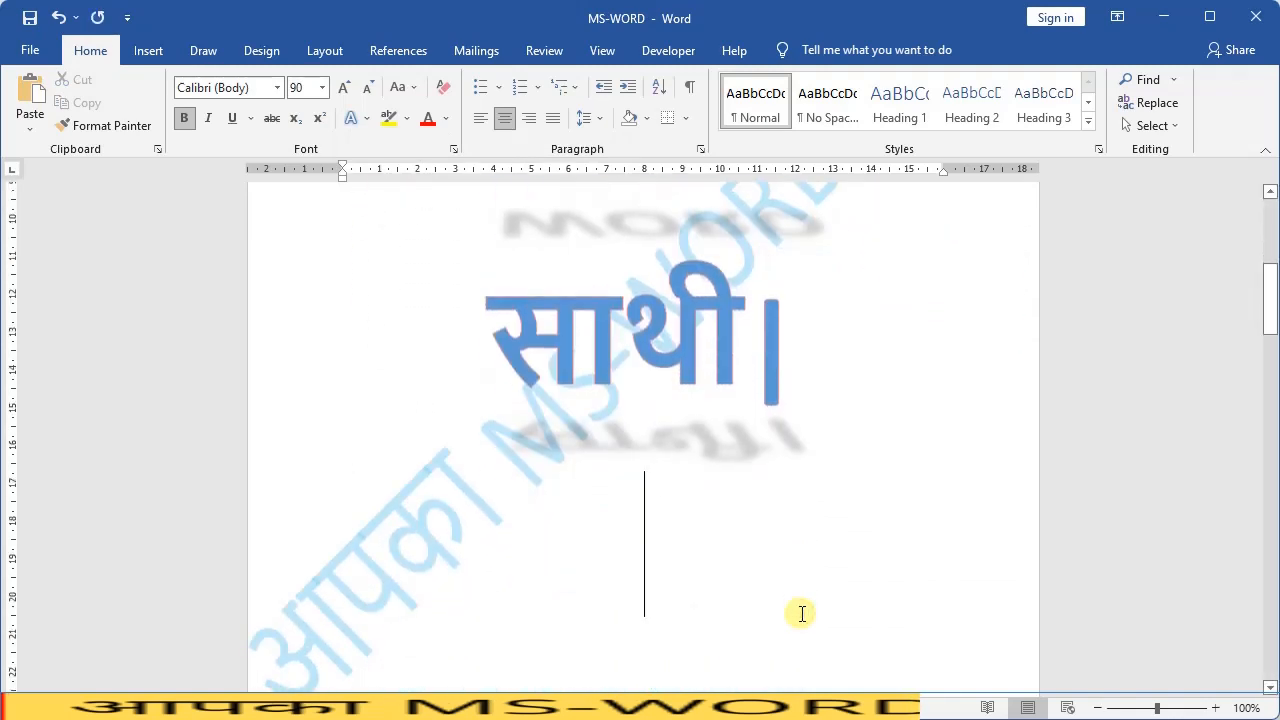
{"action": "type", "text": "123"}
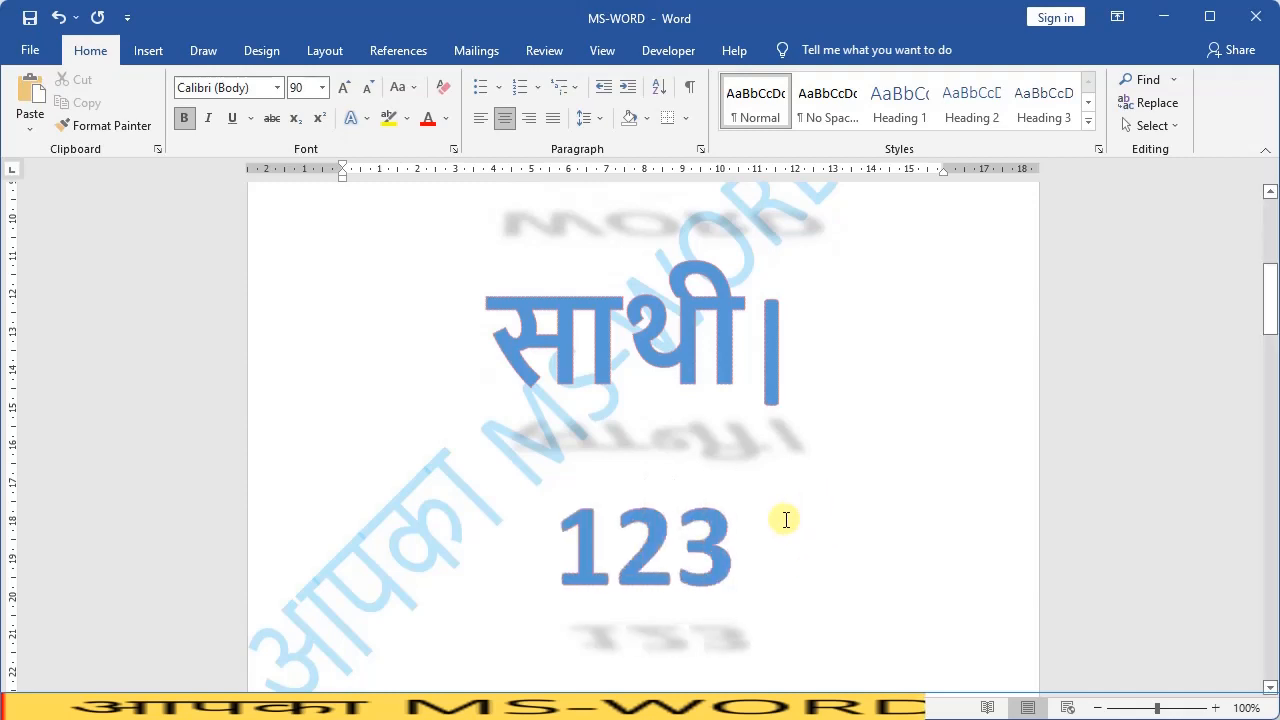
Apply the Tabular Old-style number style to the 123 line
{"action": "left_click_drag", "start_coordinate": [782, 520], "coordinate": [566, 522]}
{"action": "left_click", "coordinate": [356, 118]}
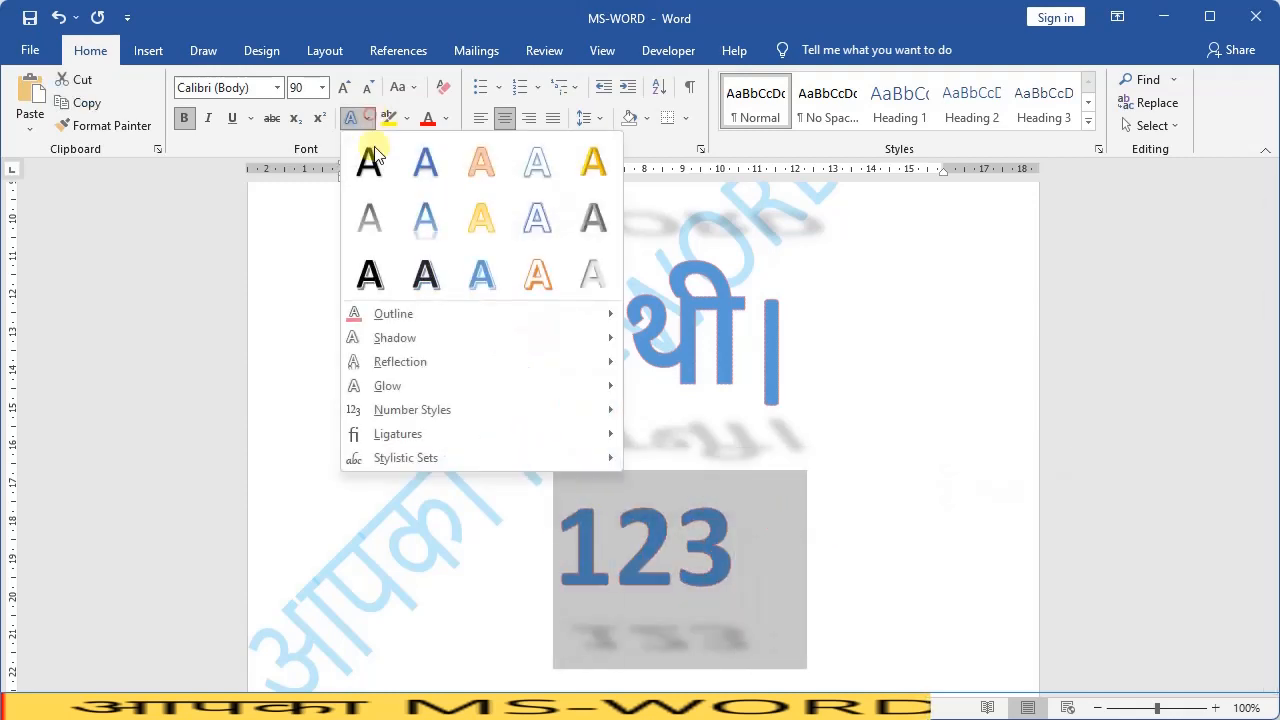
{"action": "mouse_move", "coordinate": [418, 418]}
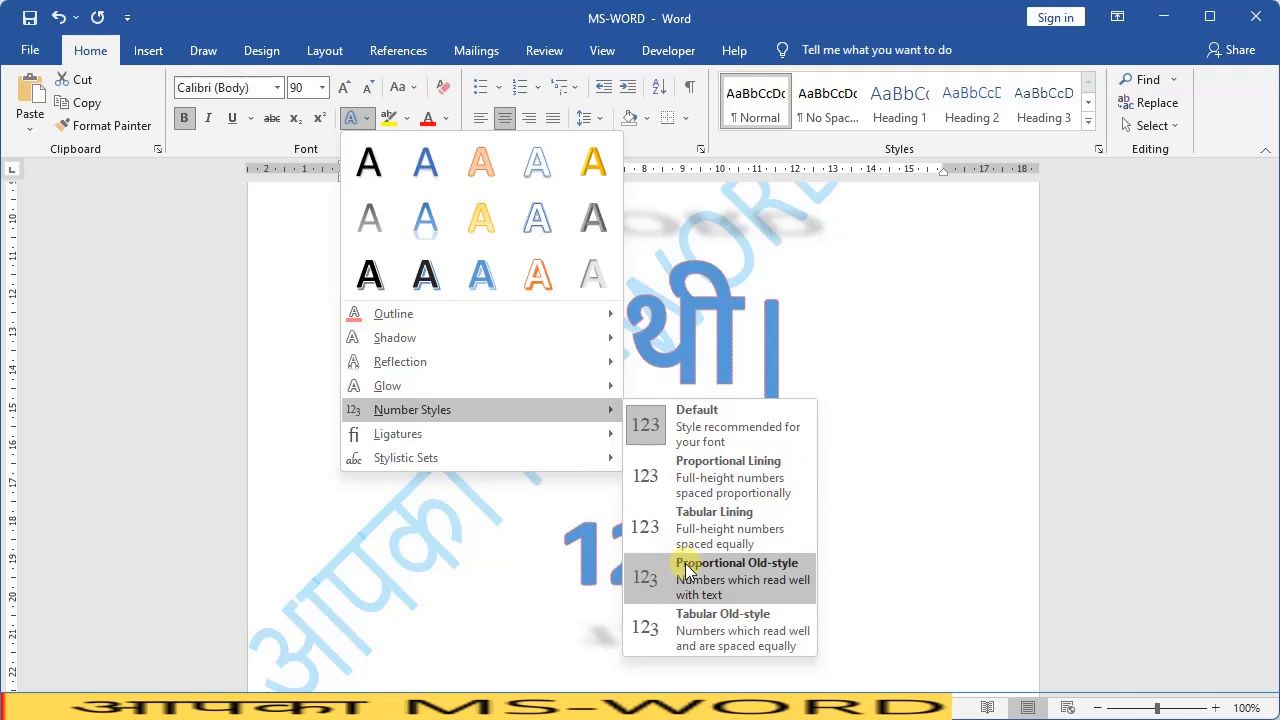
{"action": "left_click", "coordinate": [698, 628]}
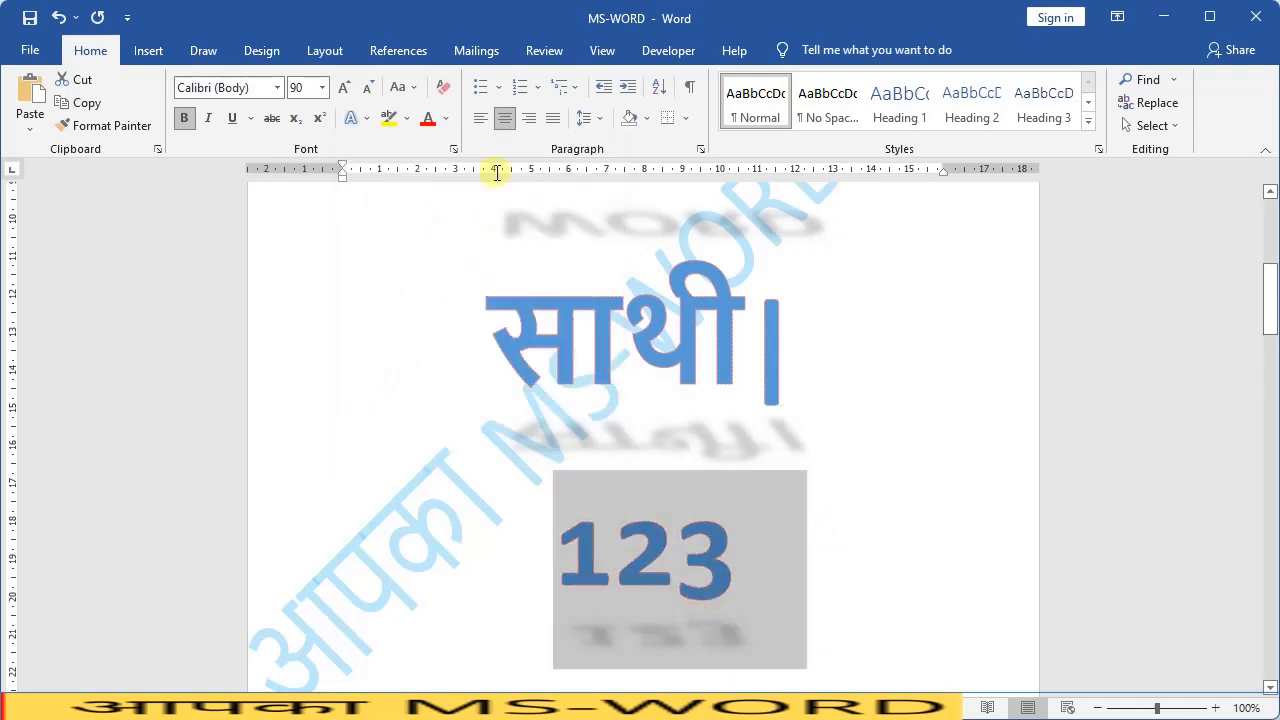
Enlarge the 123 line to 140 pt
{"action": "left_click", "coordinate": [344, 88]}
{"action": "left_click", "coordinate": [344, 88]}
{"action": "left_click", "coordinate": [344, 88]}
{"action": "left_click", "coordinate": [344, 88]}
{"action": "left_click", "coordinate": [344, 88]}
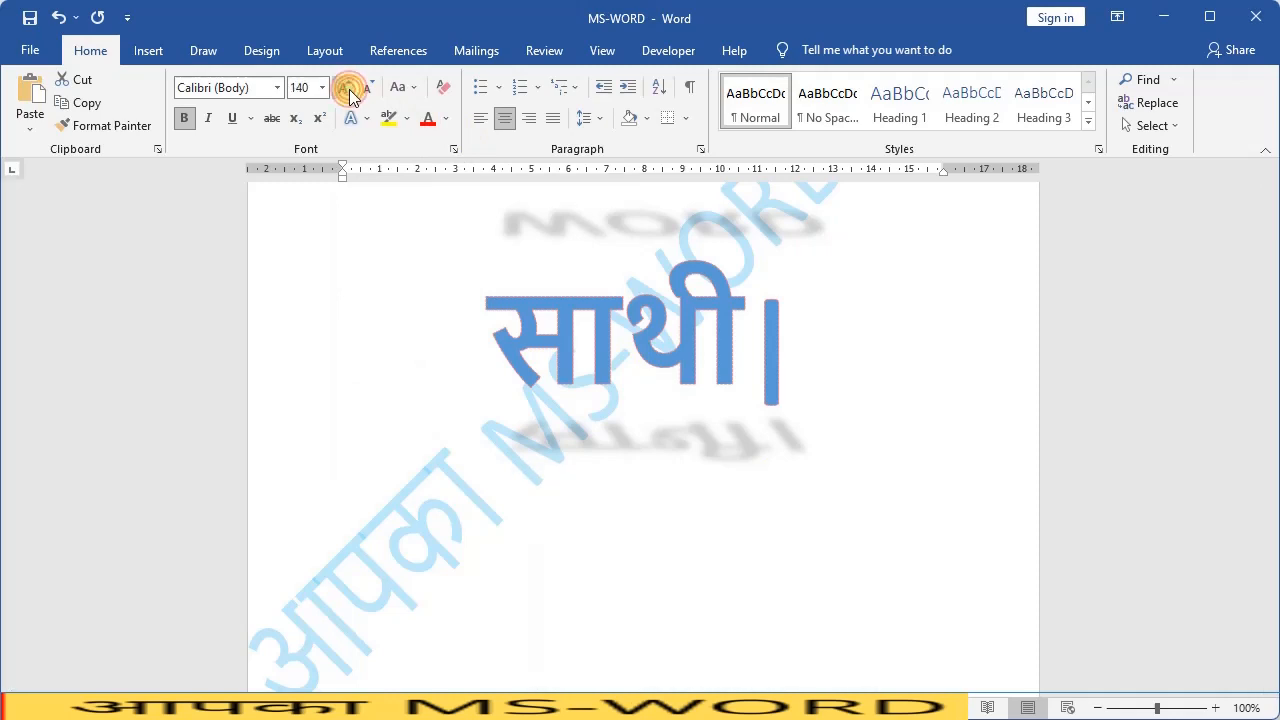
Change the number style of the 123 line to Proportional Old-style
{"action": "scroll", "coordinate": [682, 290], "scroll_direction": "down", "scroll_amount": 10}
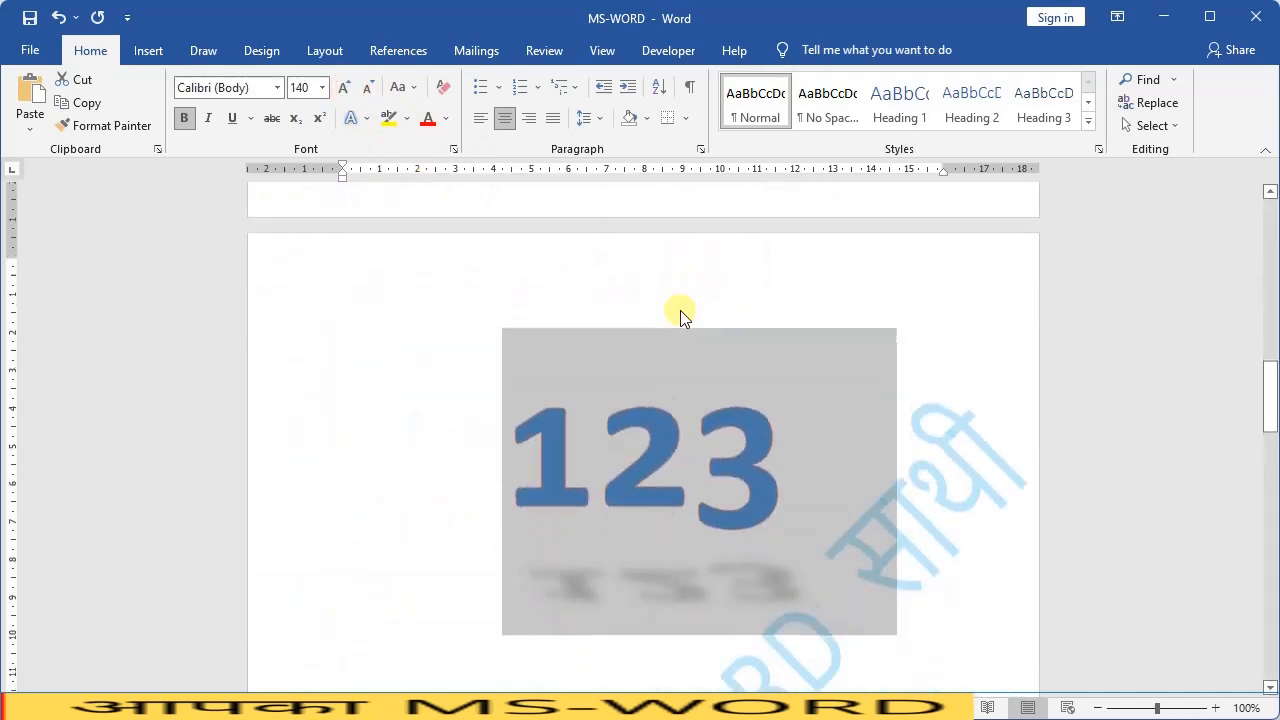
{"action": "left_click", "coordinate": [367, 118]}
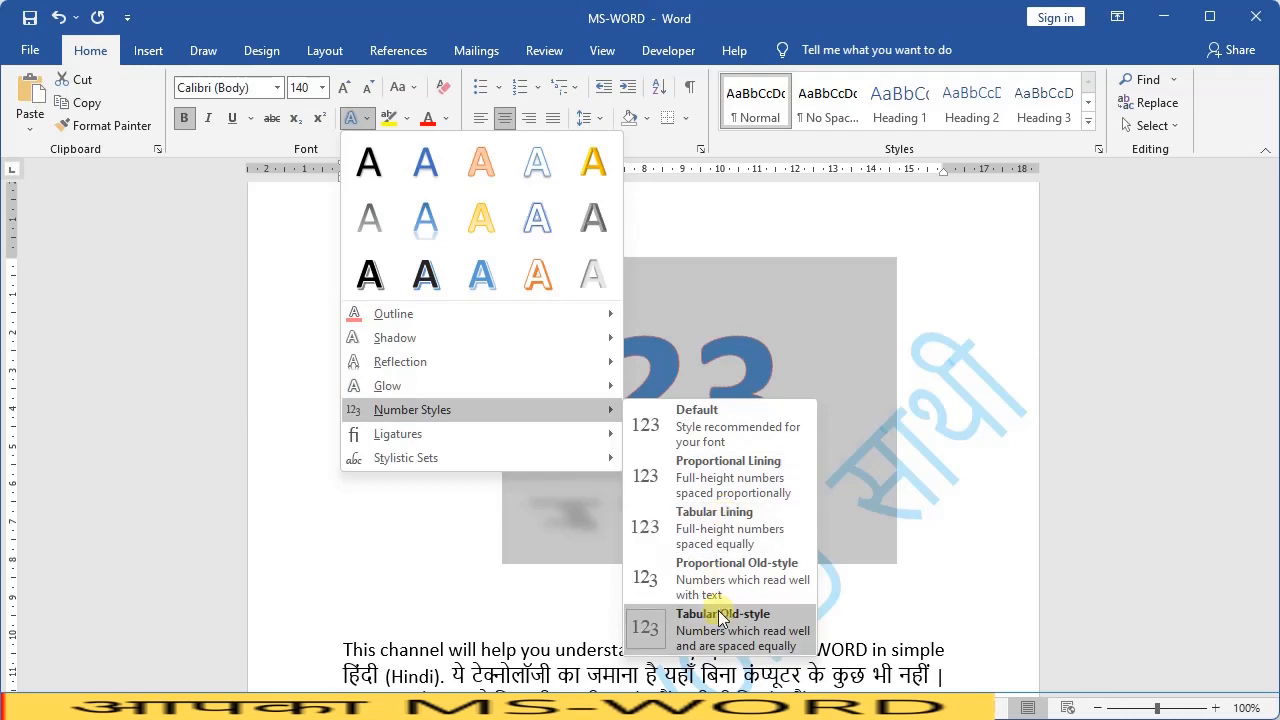
{"action": "left_click", "coordinate": [708, 572]}
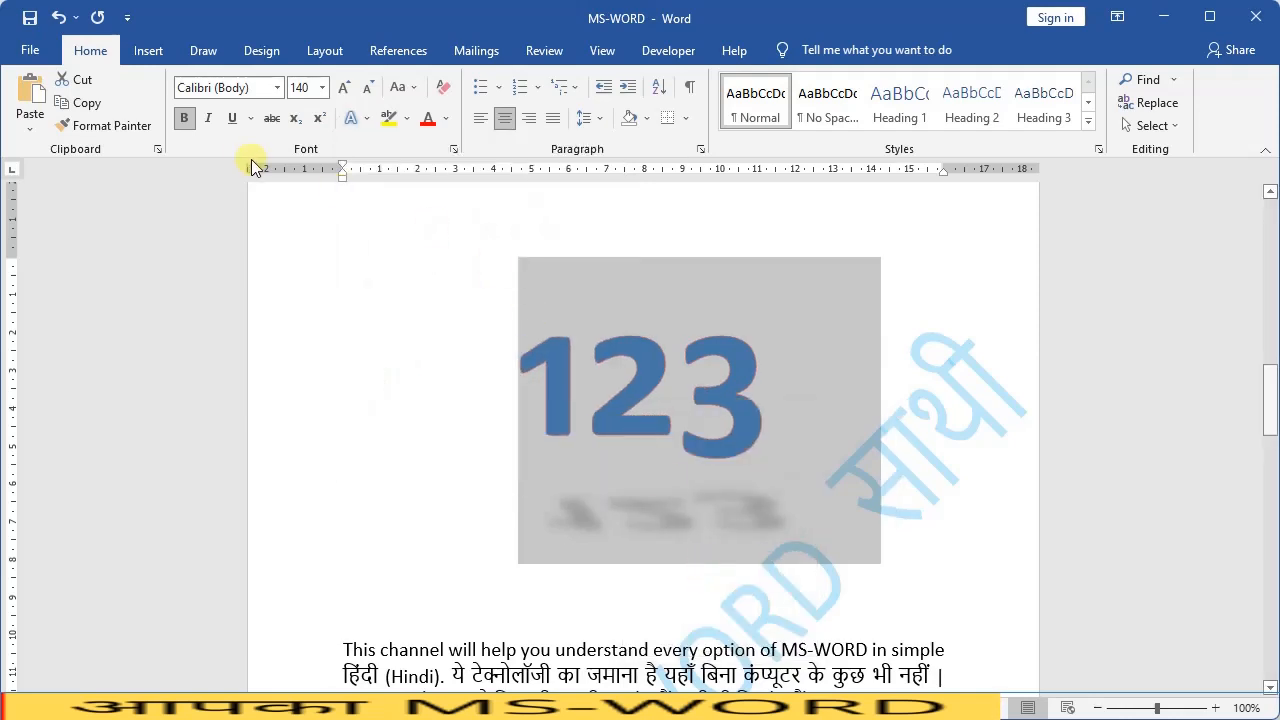
Change the number style of the 123 line to Tabular Lining
{"action": "left_click", "coordinate": [353, 125]}
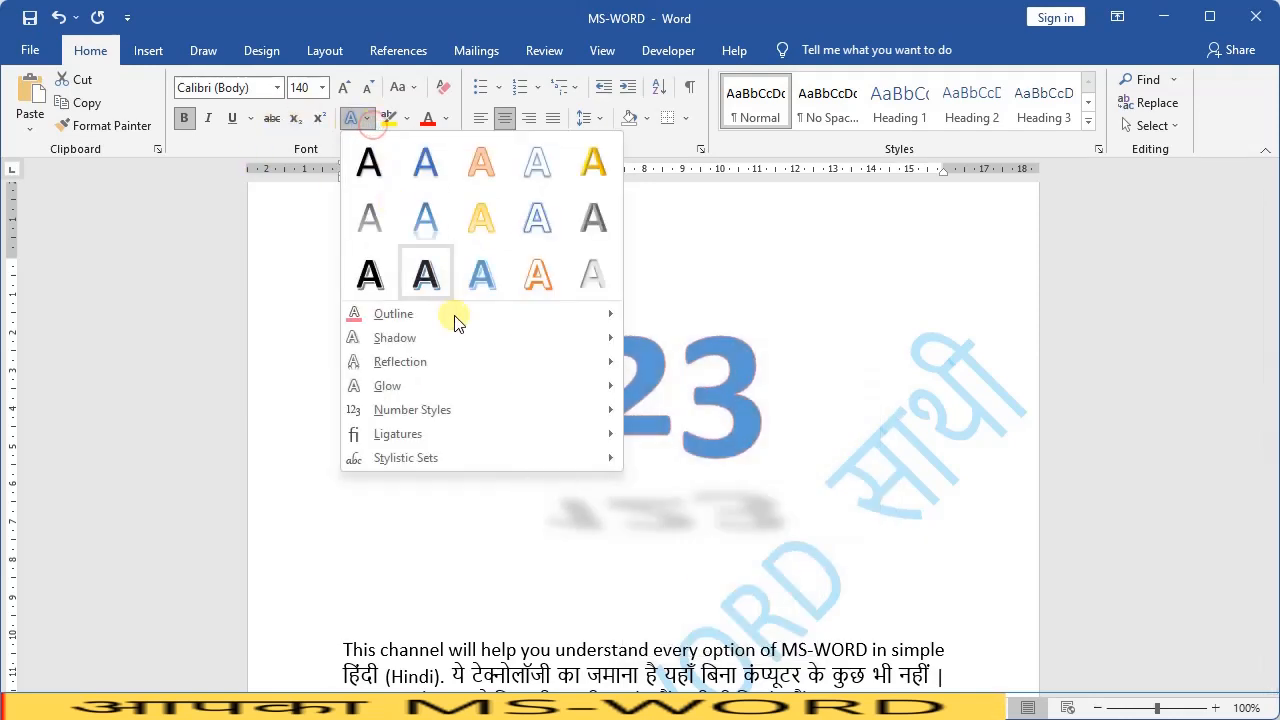
{"action": "mouse_move", "coordinate": [446, 398]}
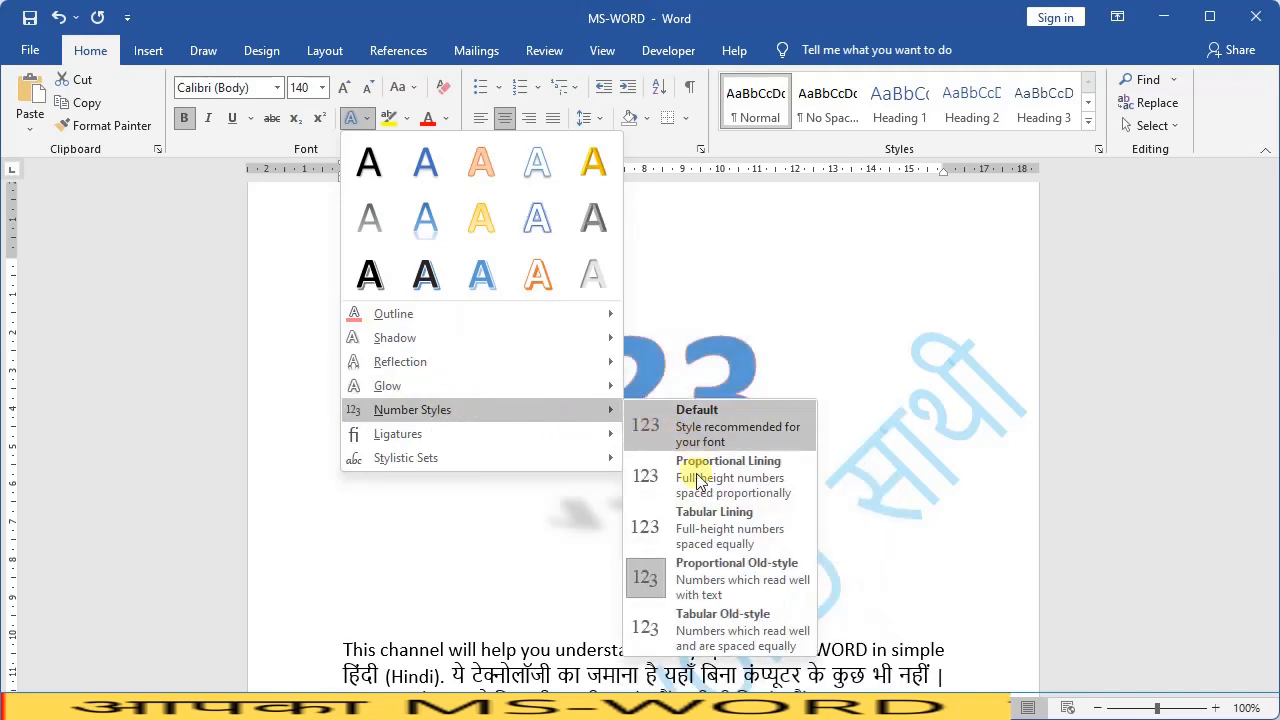
{"action": "left_click", "coordinate": [700, 517]}
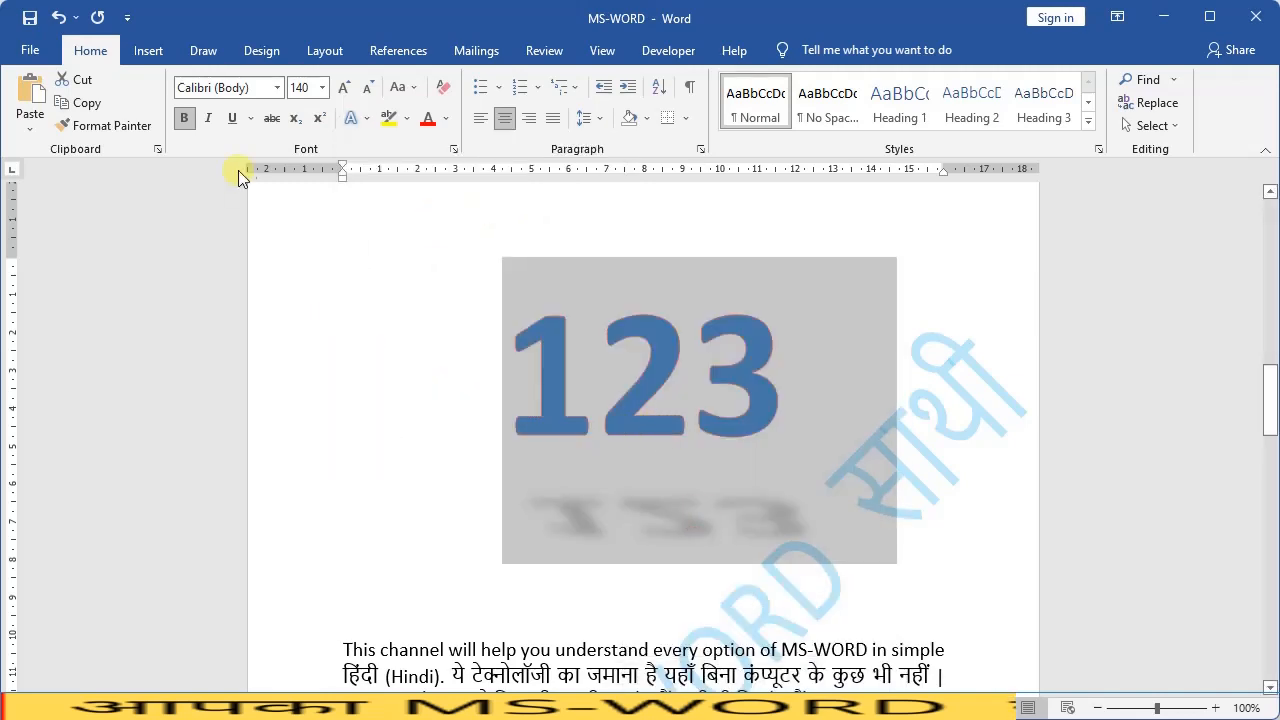
Review the number style and ligature choices for the 123 line, and apply a ligature option to it
{"action": "left_click", "coordinate": [363, 116]}
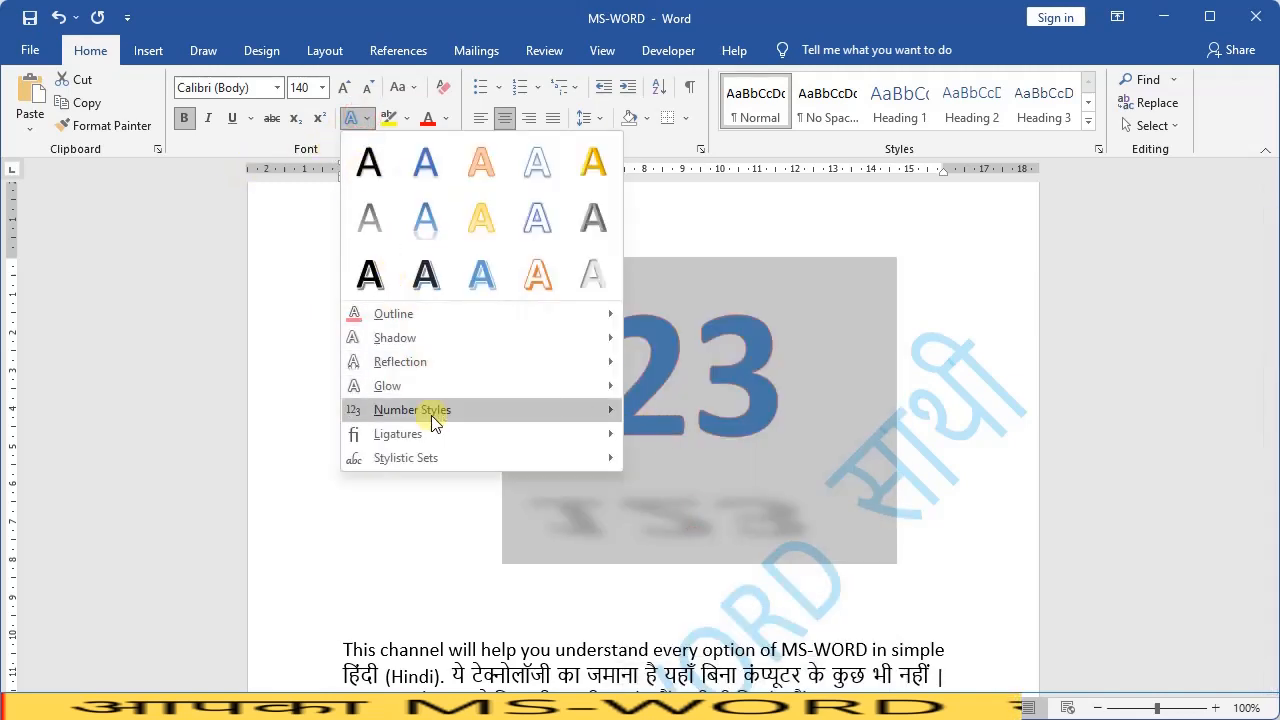
{"action": "mouse_move", "coordinate": [424, 420]}
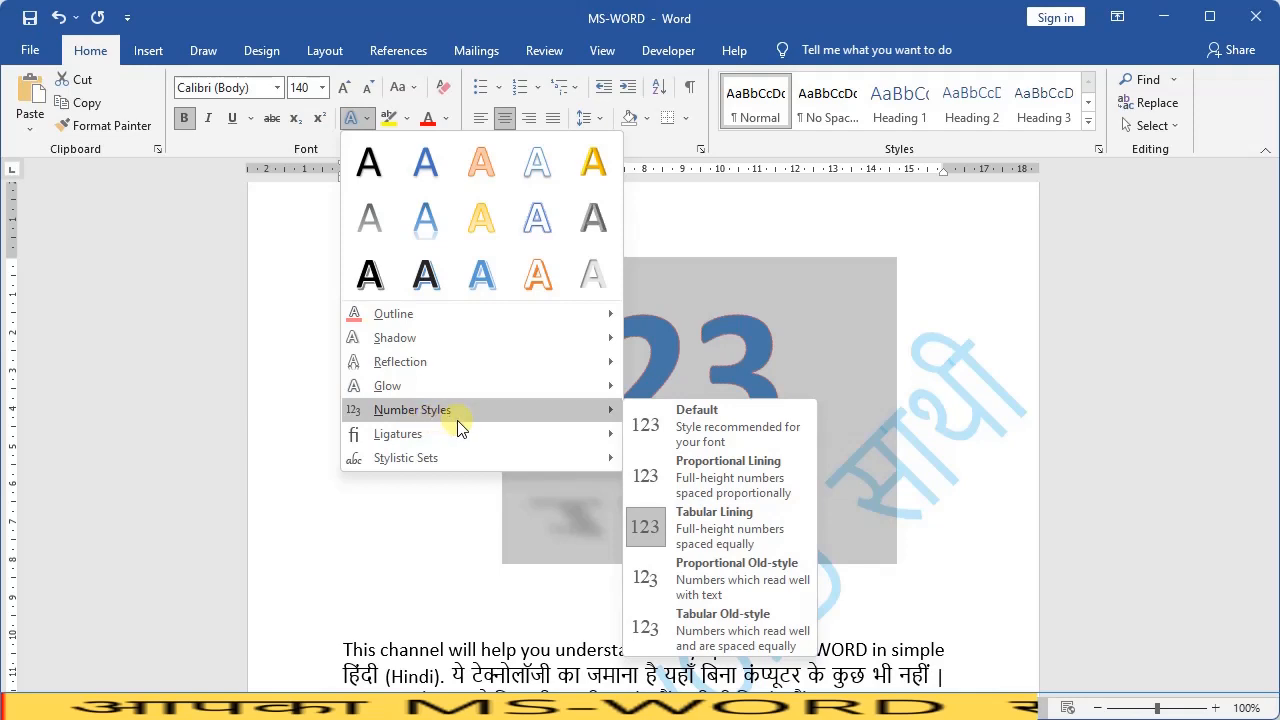
{"action": "mouse_move", "coordinate": [460, 433]}
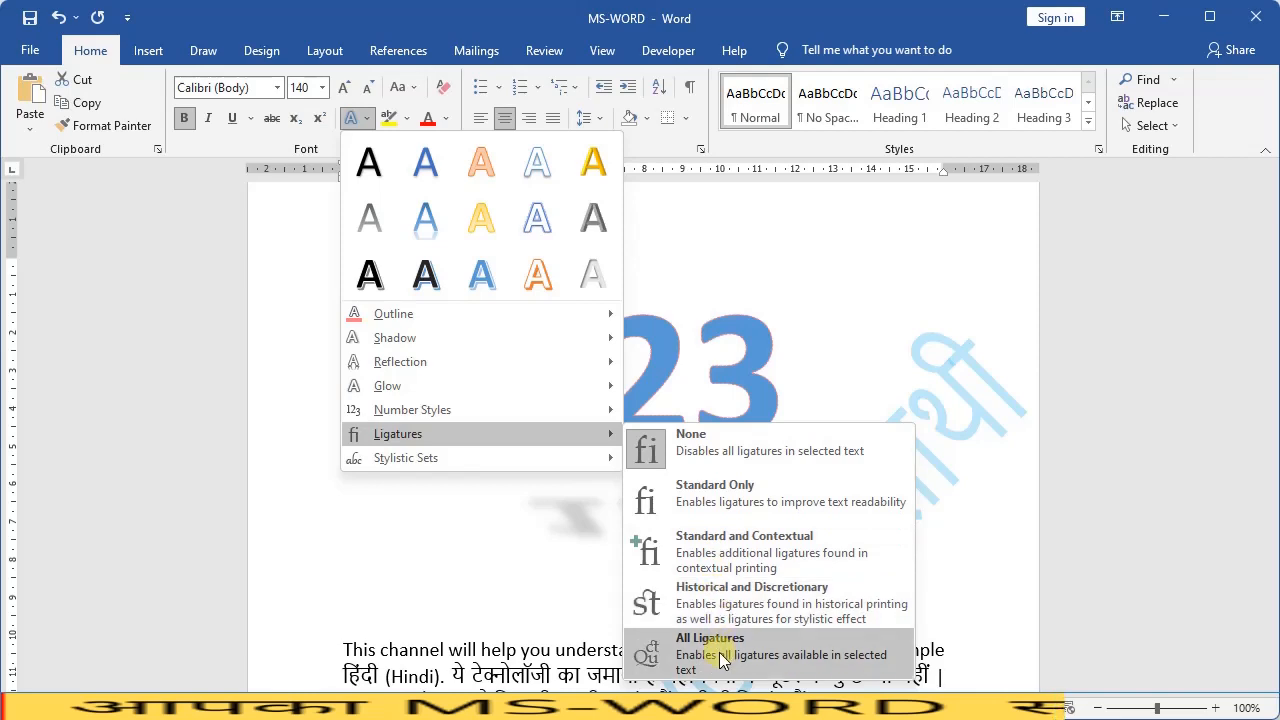
{"action": "left_click", "coordinate": [703, 537]}
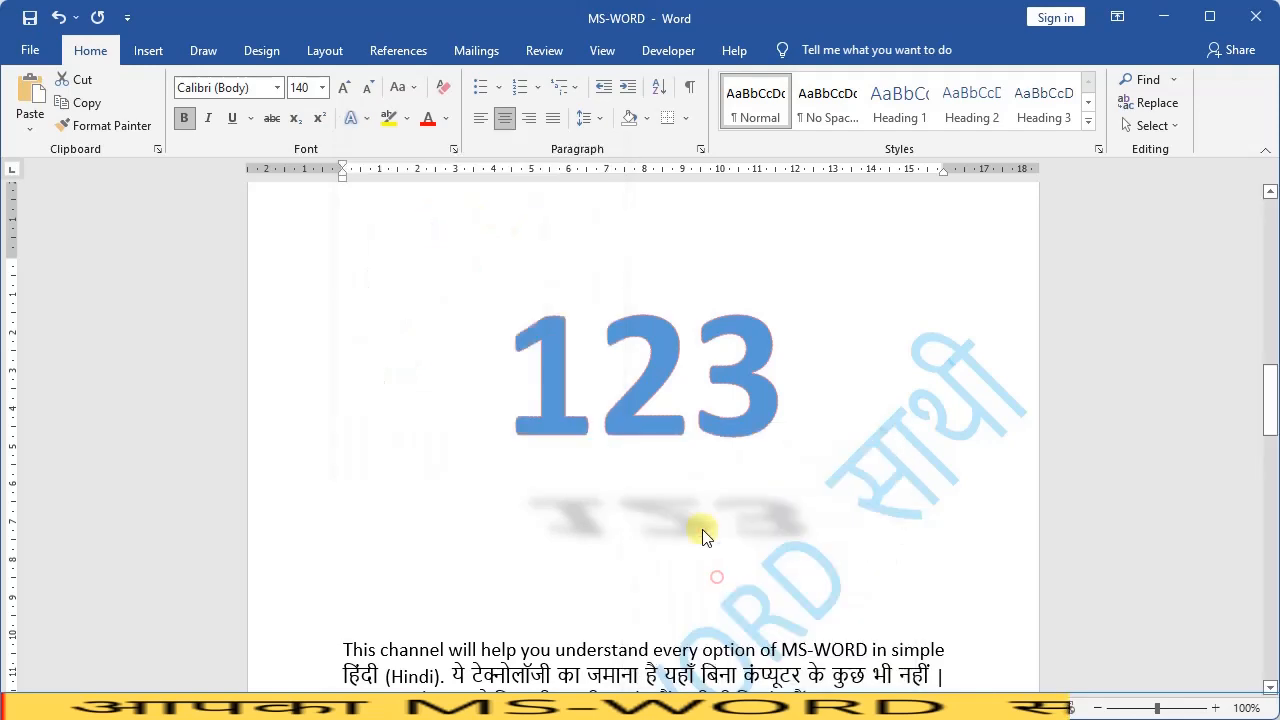
Check which typography effects are available for the title's first two lines, including the Hindi word before MS-WORD
{"action": "scroll", "coordinate": [650, 340], "scroll_direction": "up", "scroll_amount": 10}
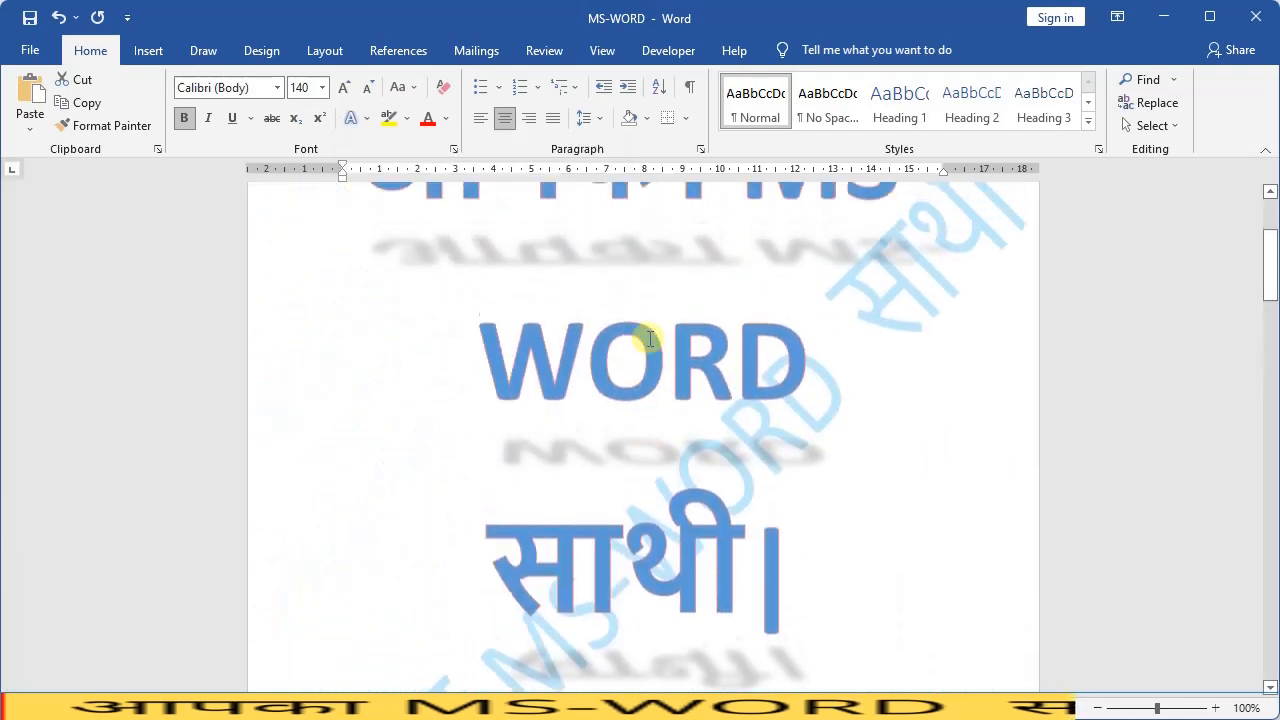
{"action": "scroll", "coordinate": [520, 294], "scroll_direction": "up", "scroll_amount": 3}
{"action": "left_click_drag", "start_coordinate": [648, 359], "coordinate": [880, 515]}
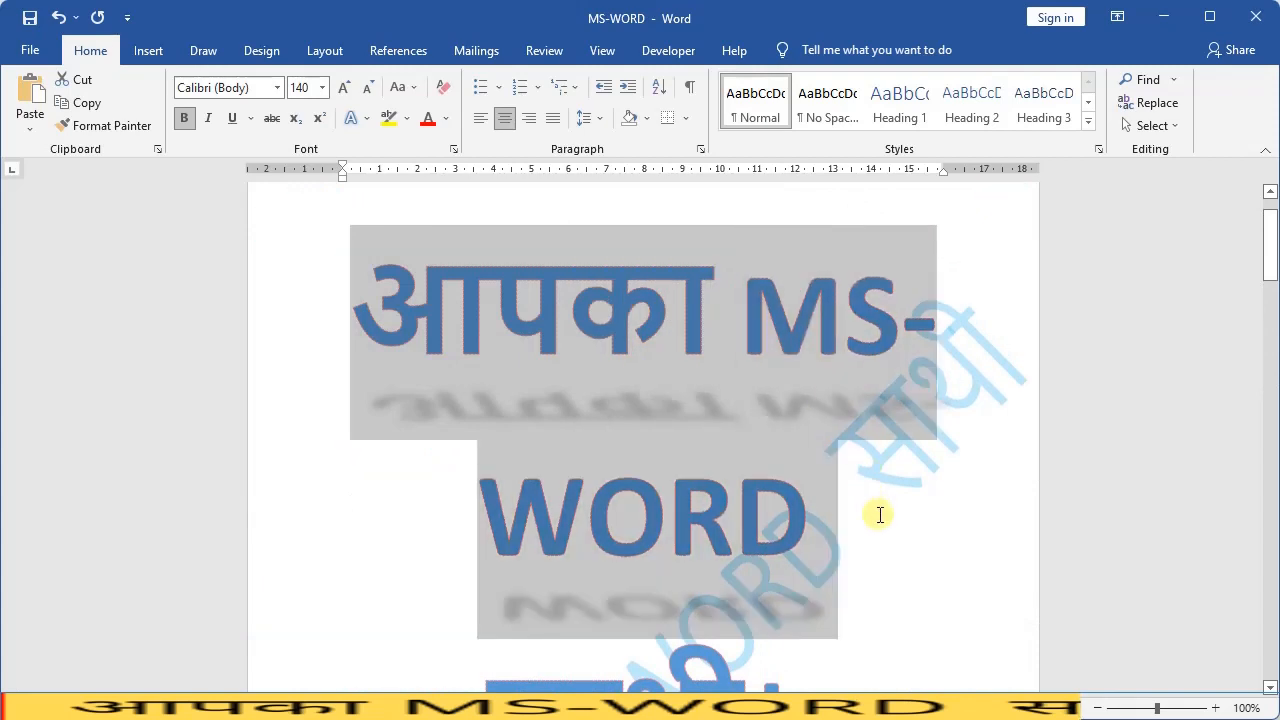
{"action": "left_click", "coordinate": [367, 118]}
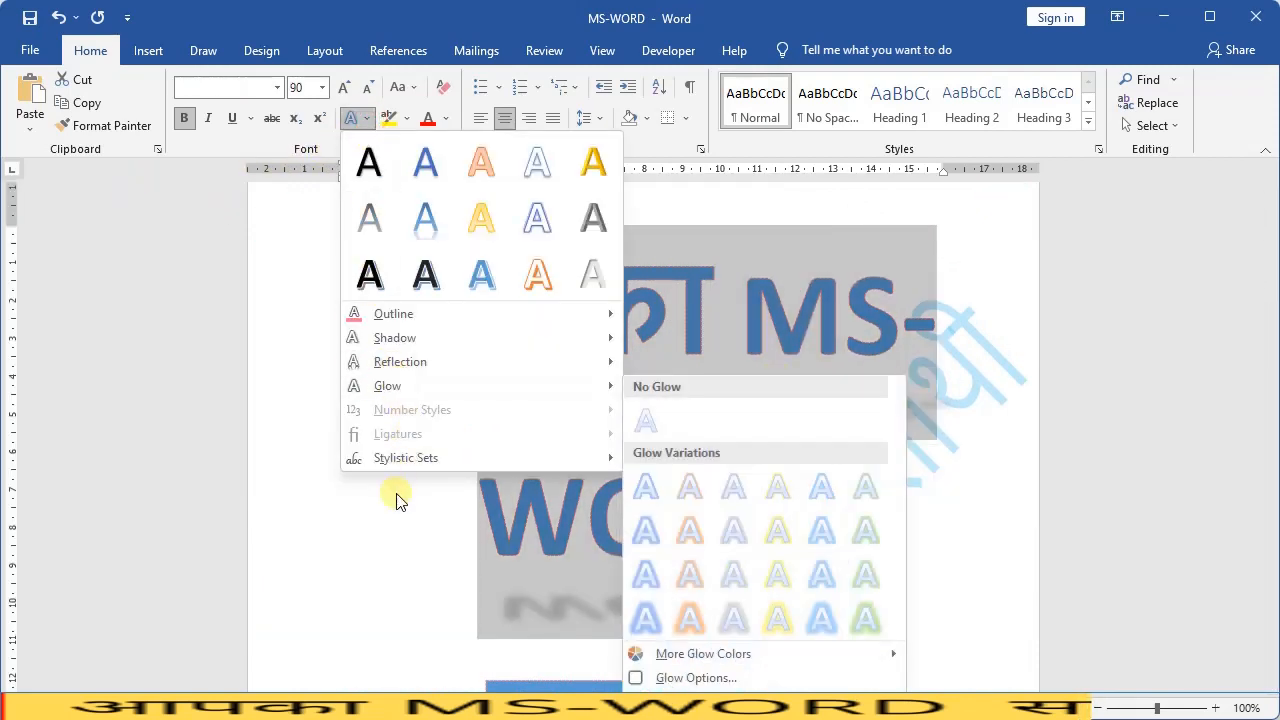
{"action": "left_click", "coordinate": [399, 503]}
{"action": "left_click", "coordinate": [375, 298]}
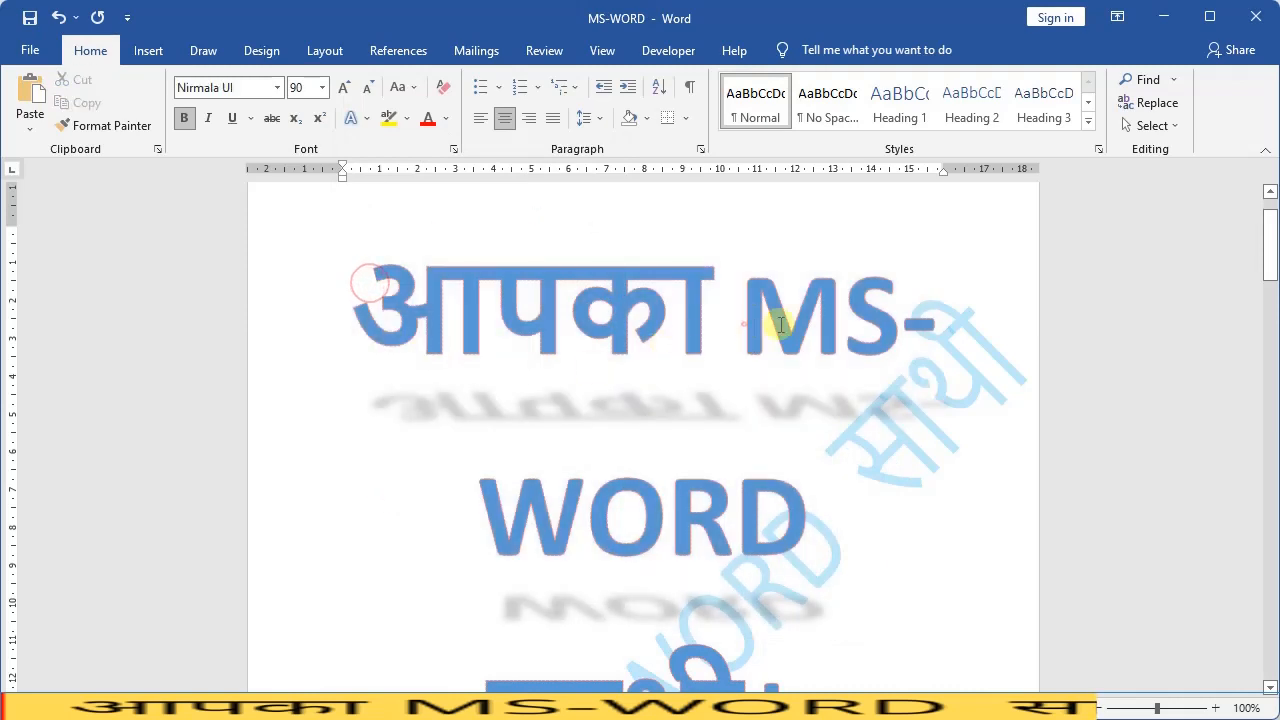
Apply All Ligatures to only the words MS-WORD in the title
{"action": "left_click_drag", "start_coordinate": [740, 320], "coordinate": [840, 523]}
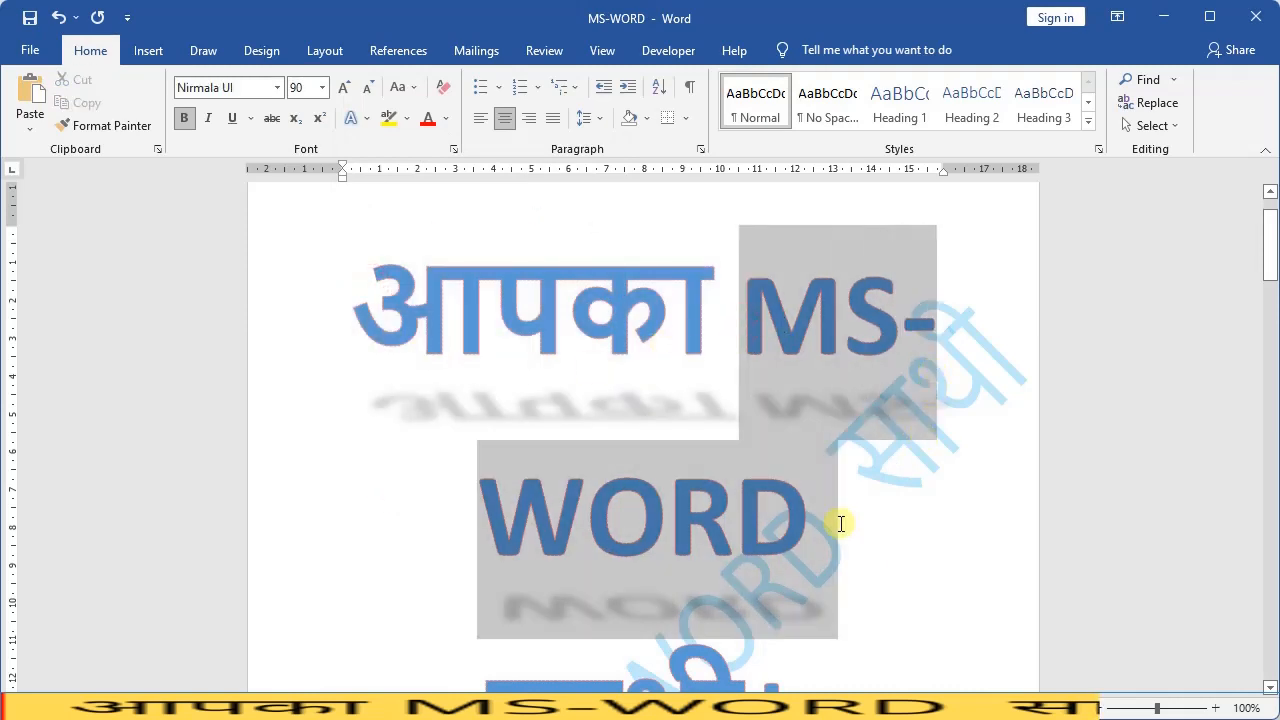
{"action": "left_click", "coordinate": [354, 118]}
{"action": "mouse_move", "coordinate": [408, 436]}
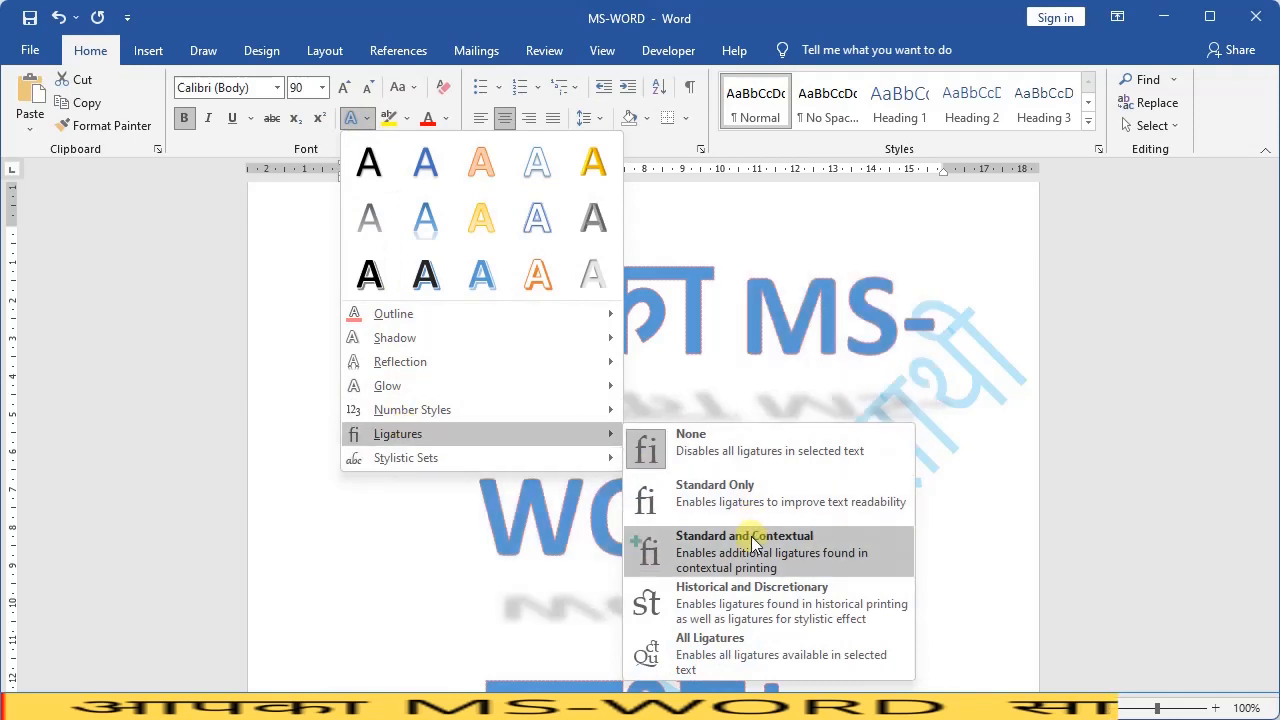
{"action": "left_click", "coordinate": [733, 643]}
Apply Historical and Discretionary ligatures to the large text "Welcome back to our channel." at the end of the document
{"action": "scroll", "coordinate": [320, 325], "scroll_direction": "down", "scroll_amount": 10}
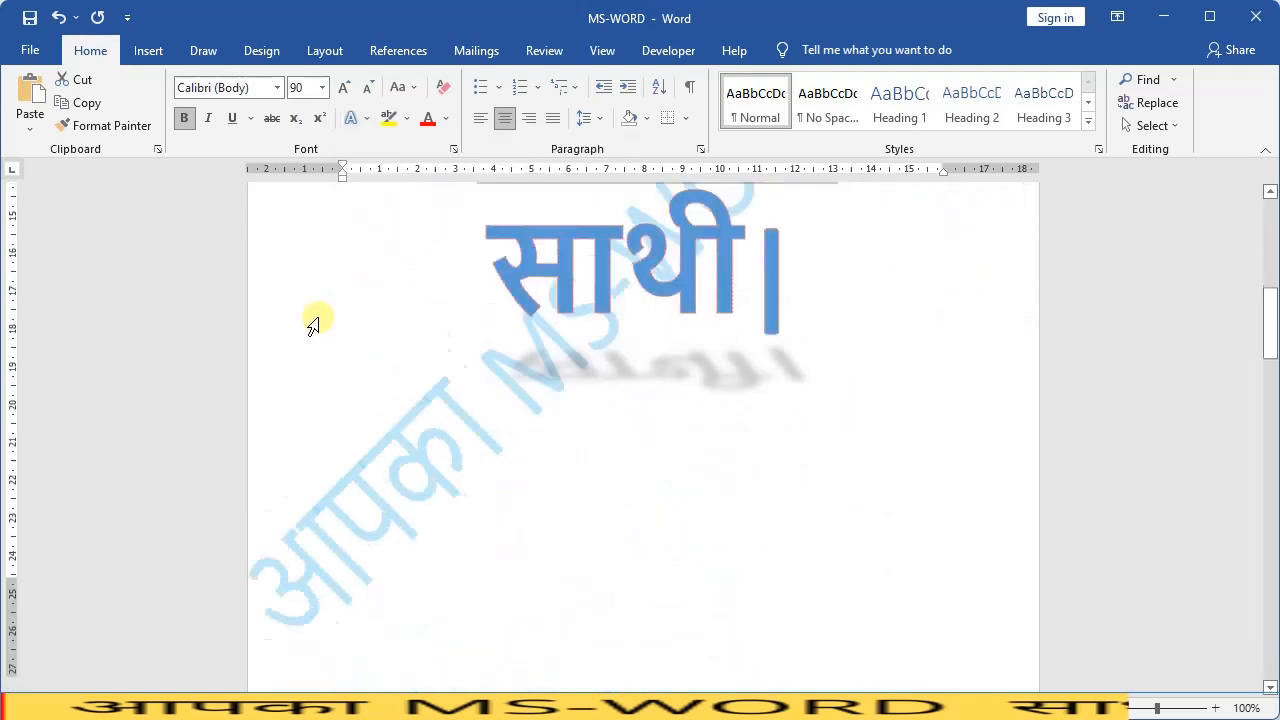
{"action": "scroll", "coordinate": [313, 325], "scroll_direction": "down", "scroll_amount": 20}
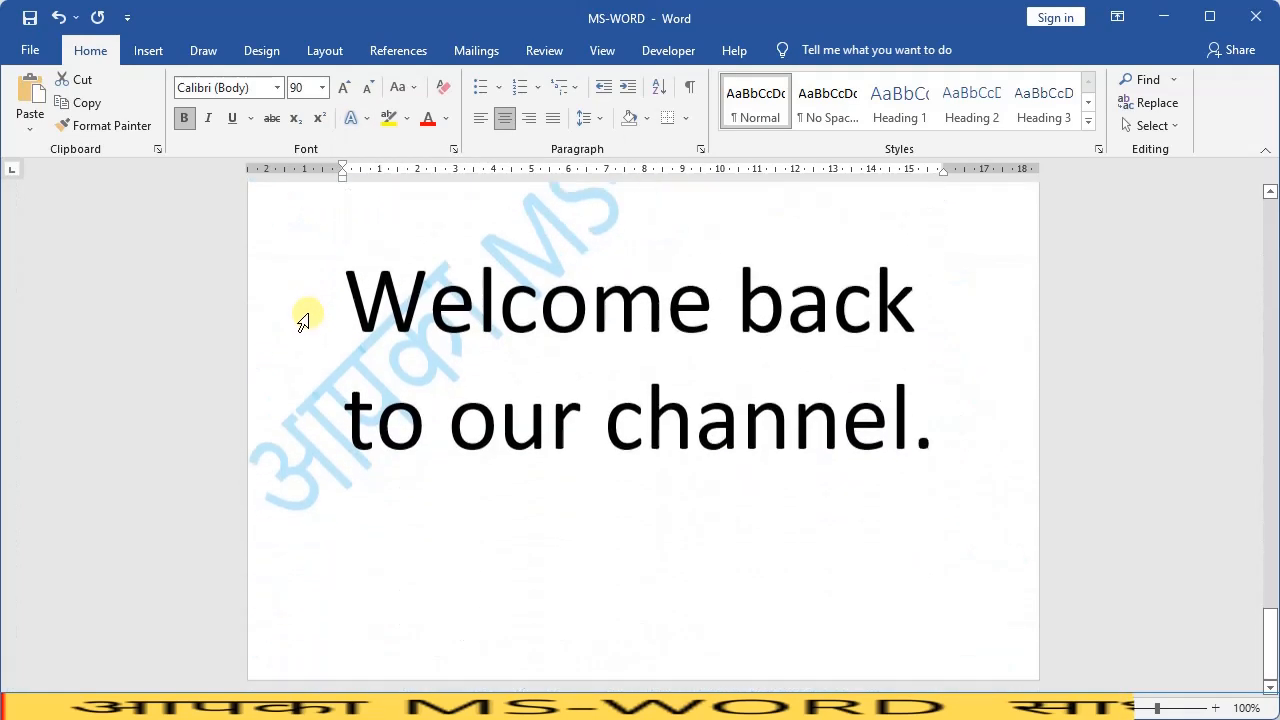
{"action": "left_click_drag", "start_coordinate": [345, 272], "coordinate": [940, 440]}
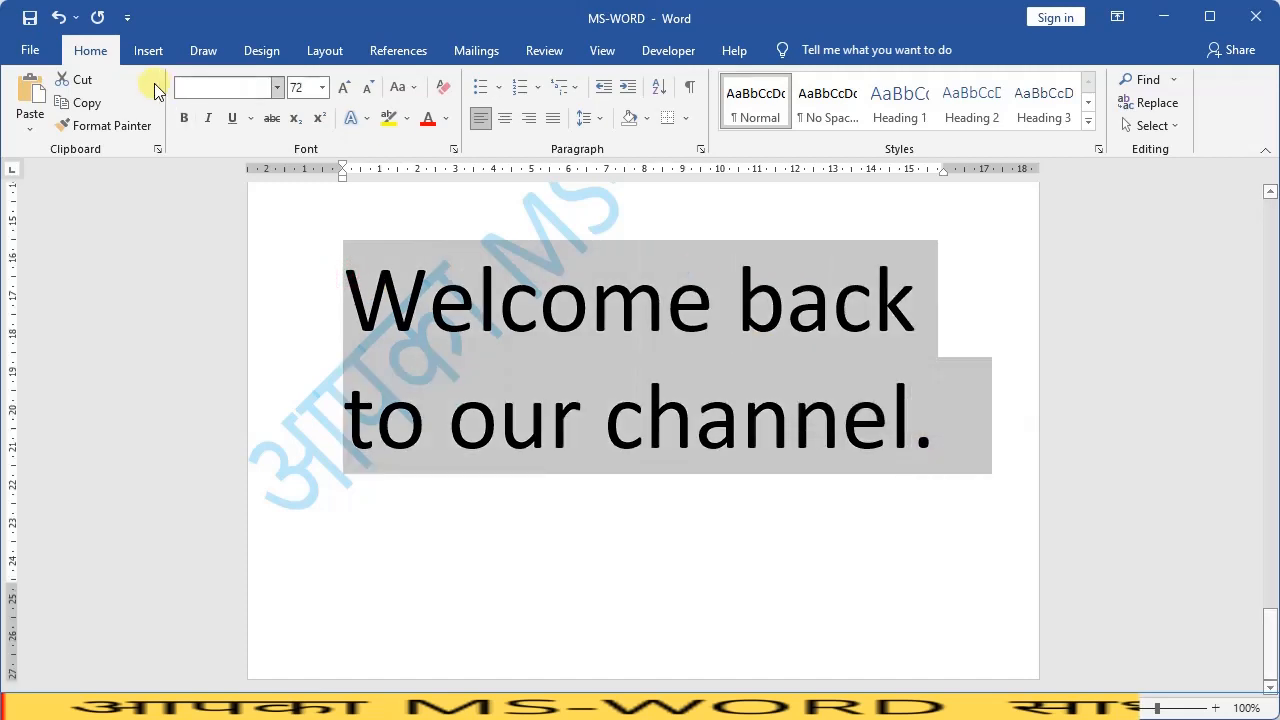
{"action": "left_click", "coordinate": [368, 122]}
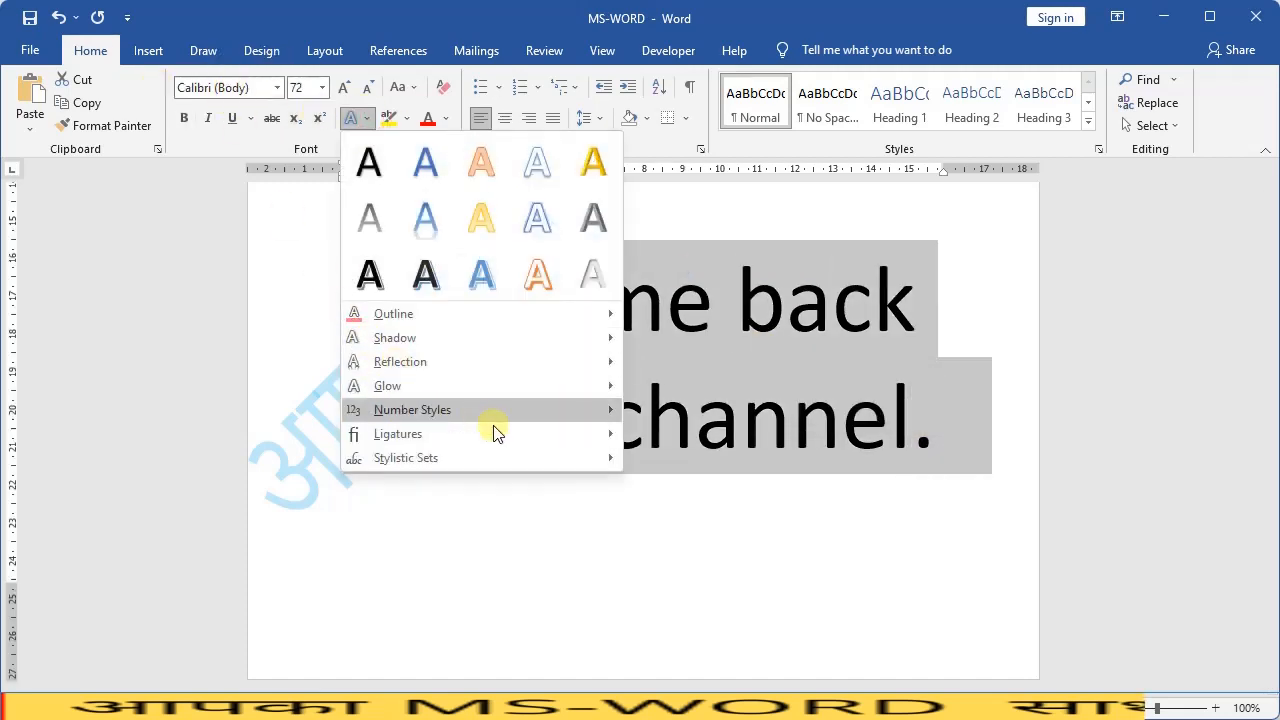
{"action": "mouse_move", "coordinate": [583, 440]}
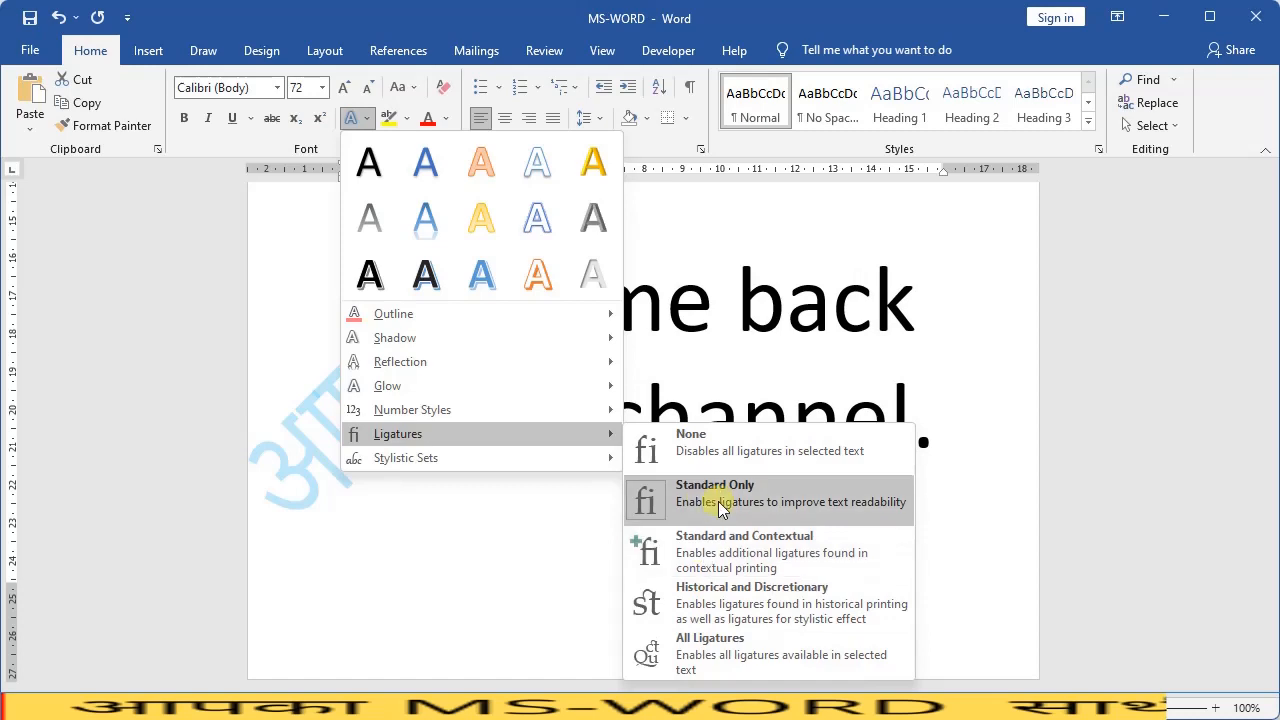
{"action": "left_click", "coordinate": [716, 608]}
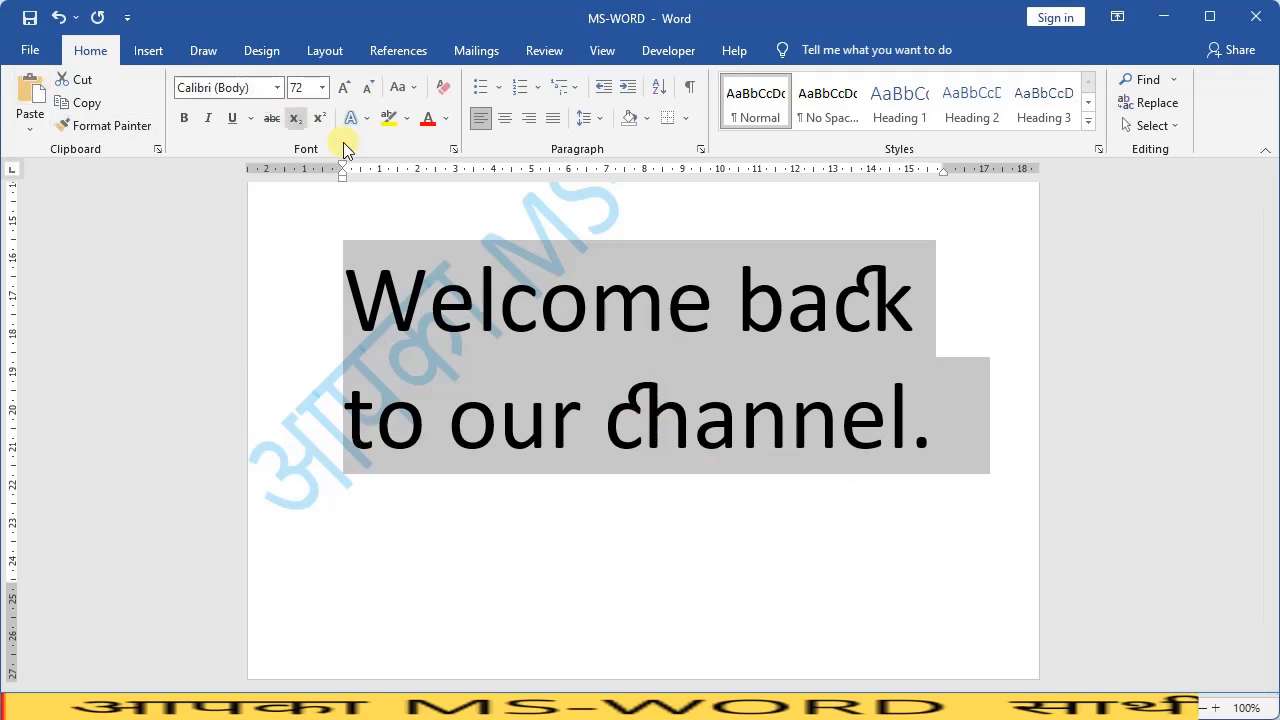
Examine the stylistic sets and other text effects offered for "Welcome back to our channel." without applying any, and deselect the text
{"action": "left_click", "coordinate": [367, 119]}
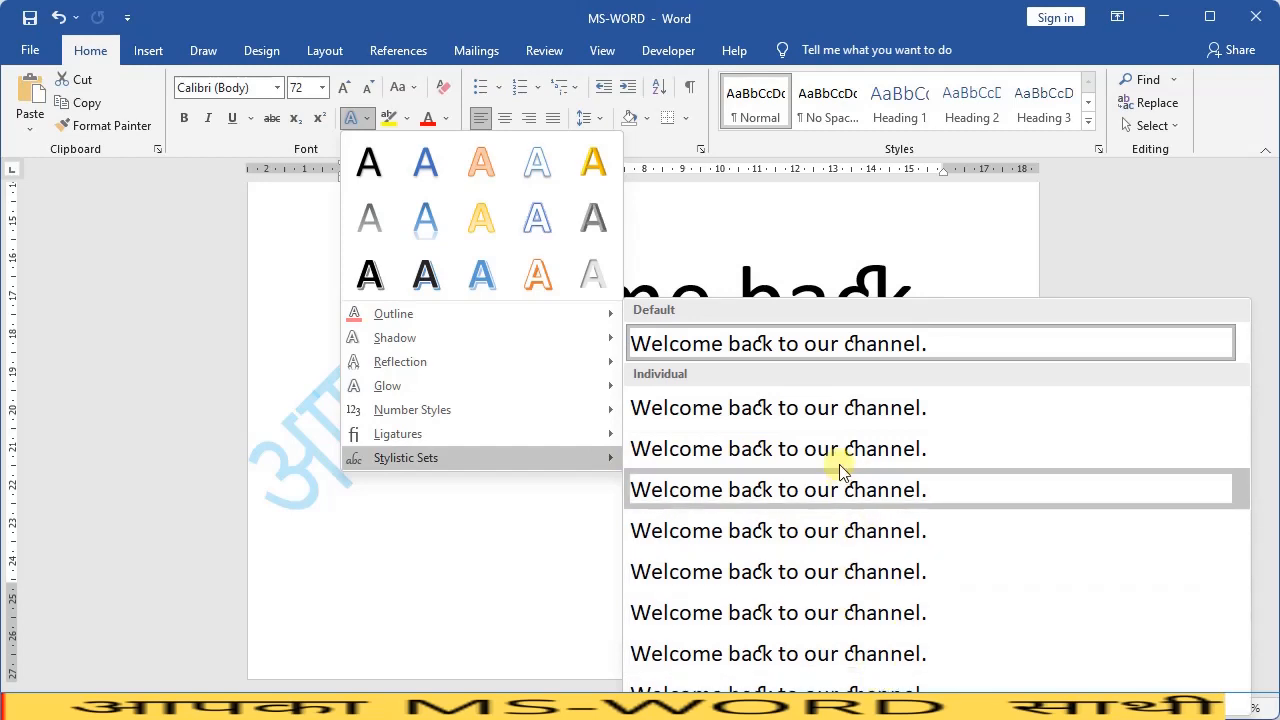
{"action": "left_click", "coordinate": [519, 494]}
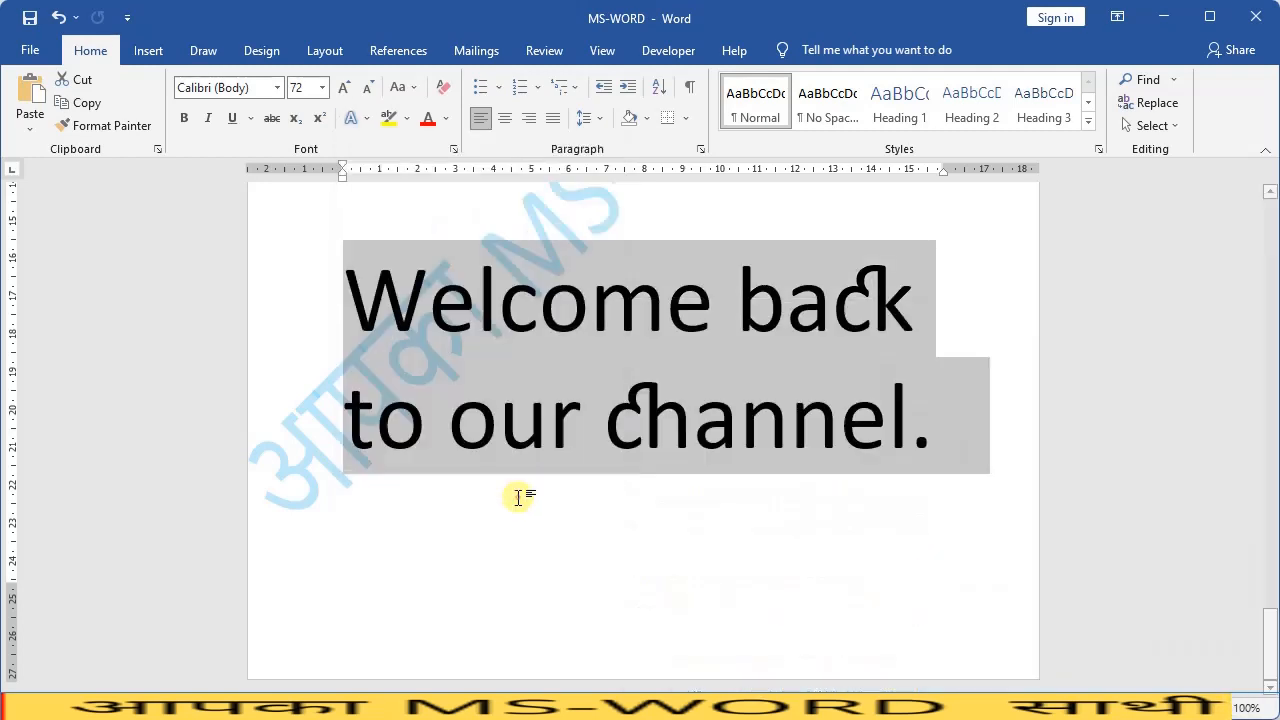
{"action": "left_click", "coordinate": [368, 119]}
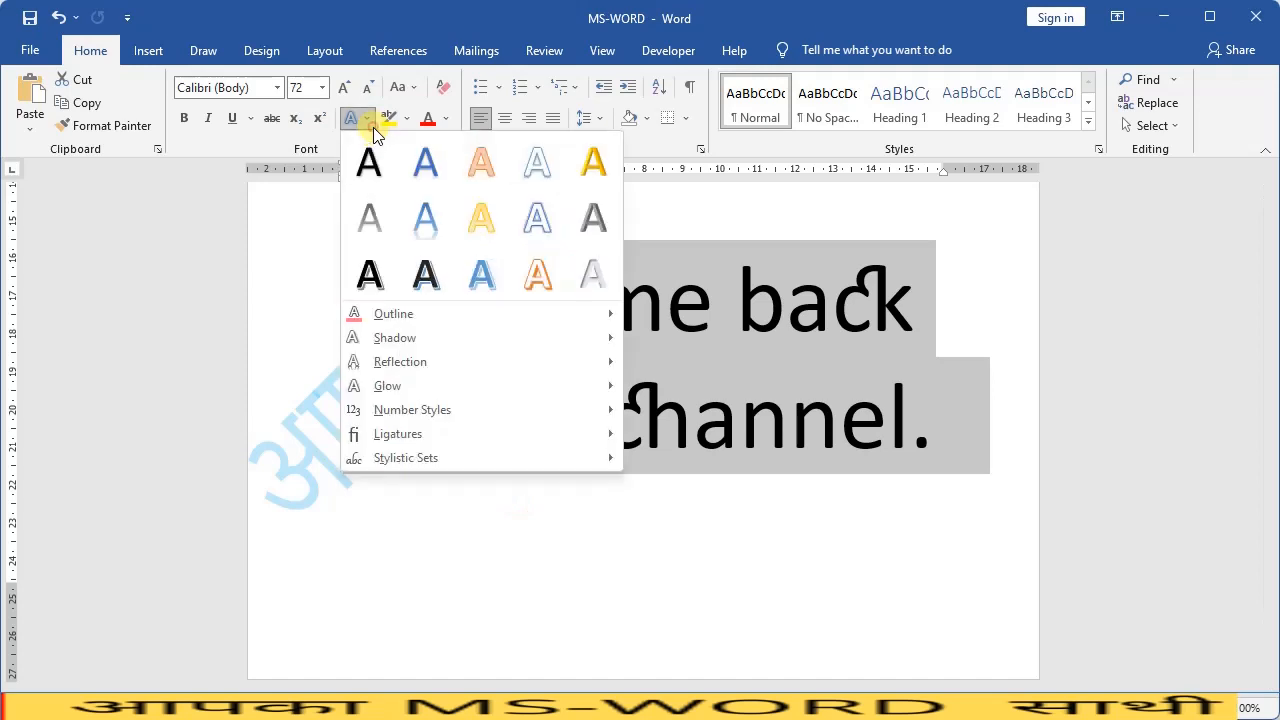
{"action": "left_click", "coordinate": [297, 142]}
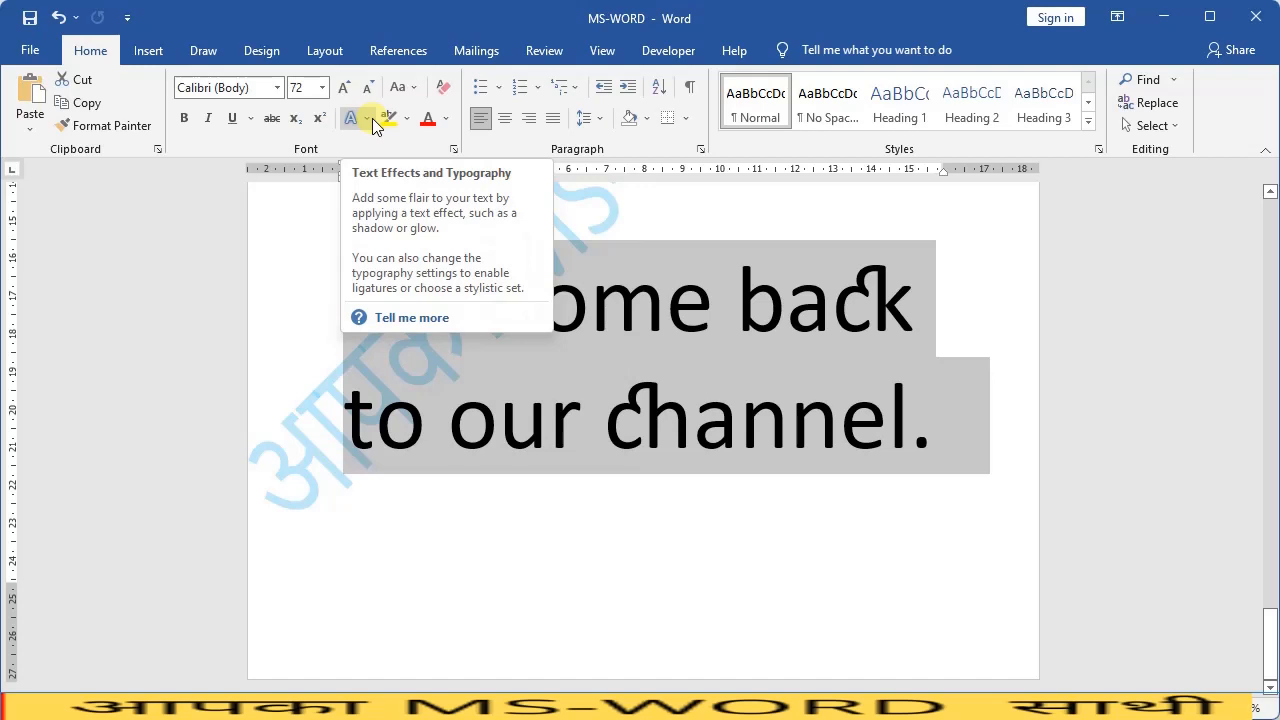
{"action": "left_click", "coordinate": [536, 610]}
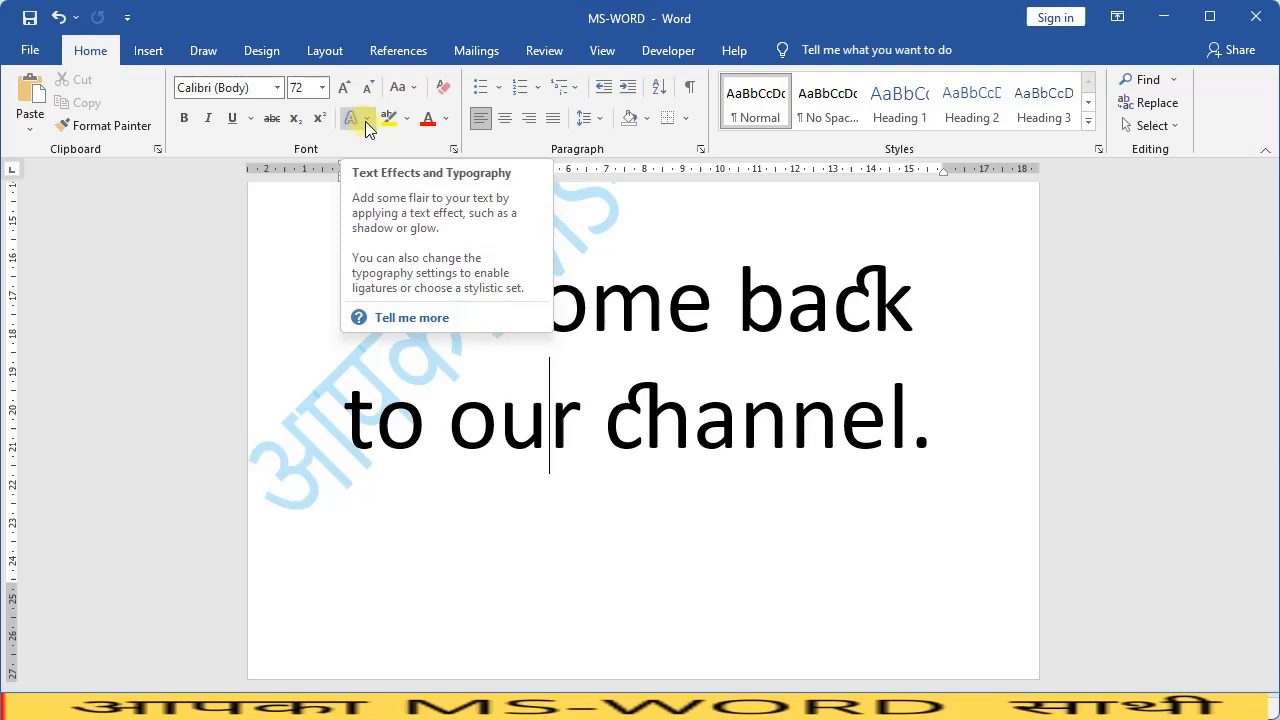
{"action": "left_click", "coordinate": [441, 460]}
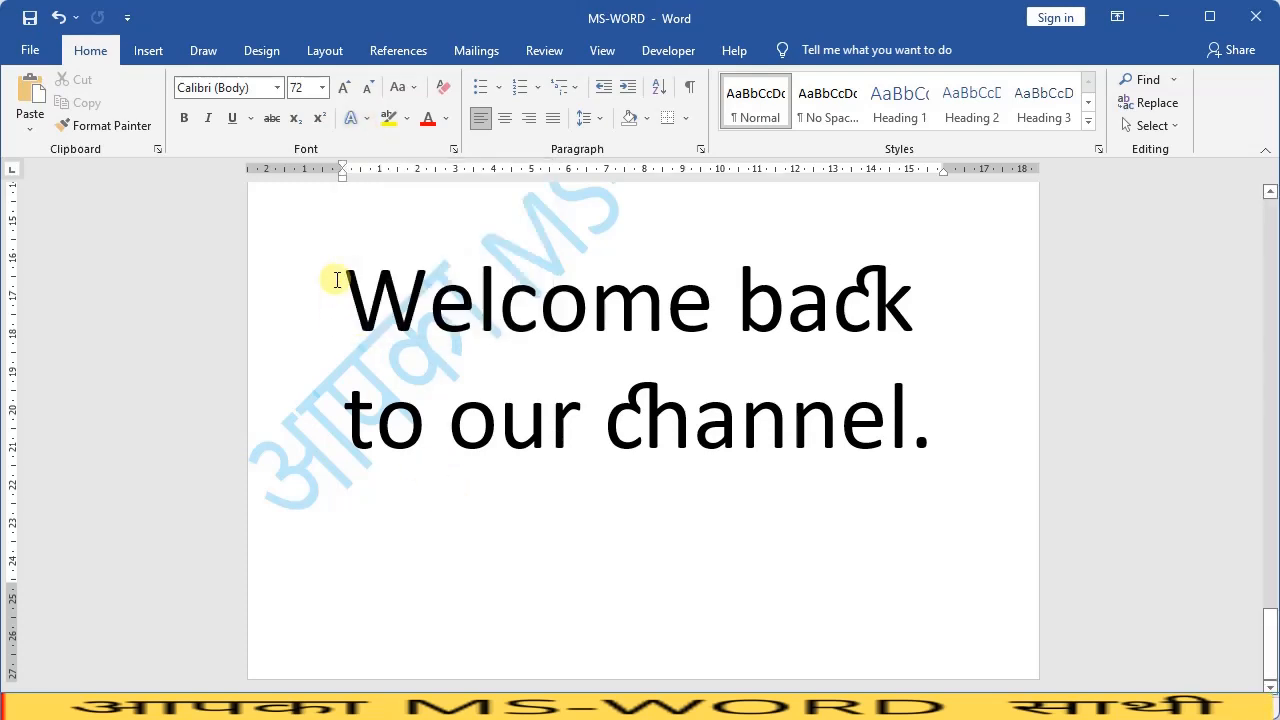